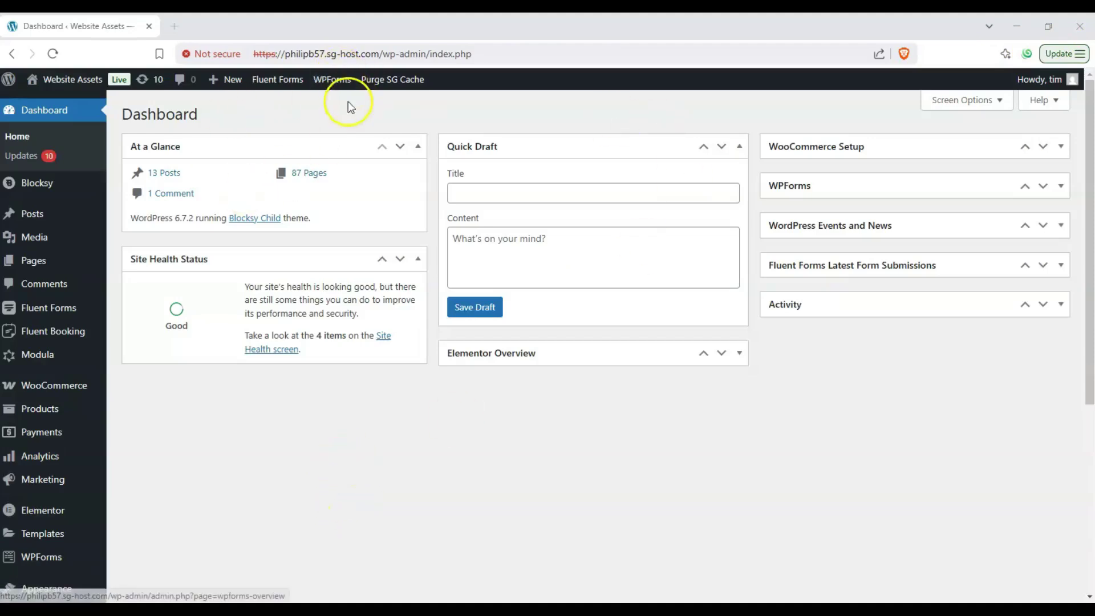
Create a new page from + New and open it as Elementor #6602 in Elementor
mouse_move(225, 90)
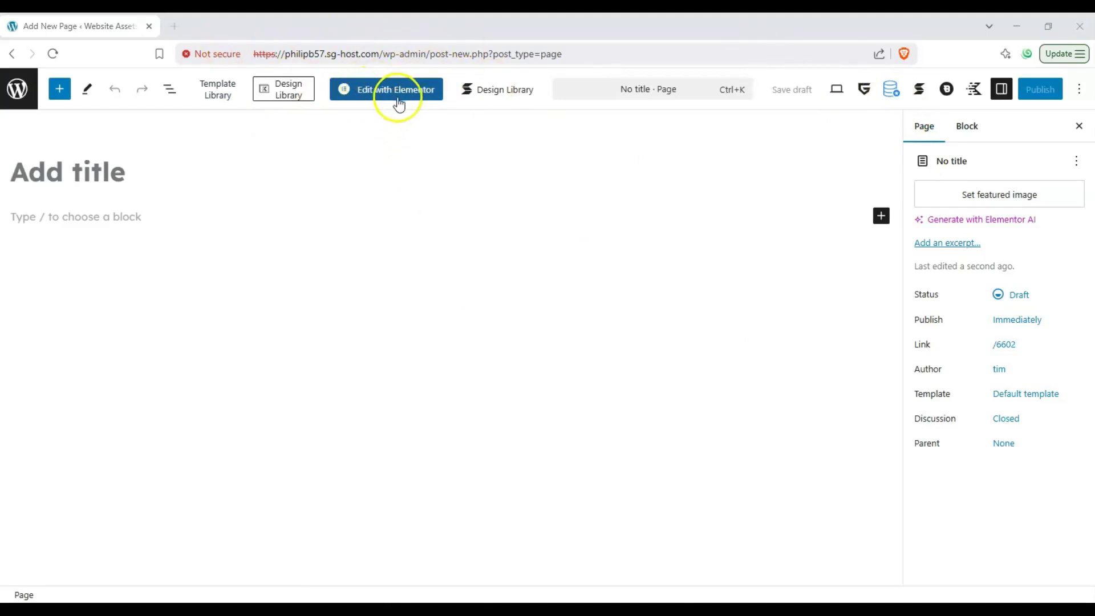
left_click(378, 97)
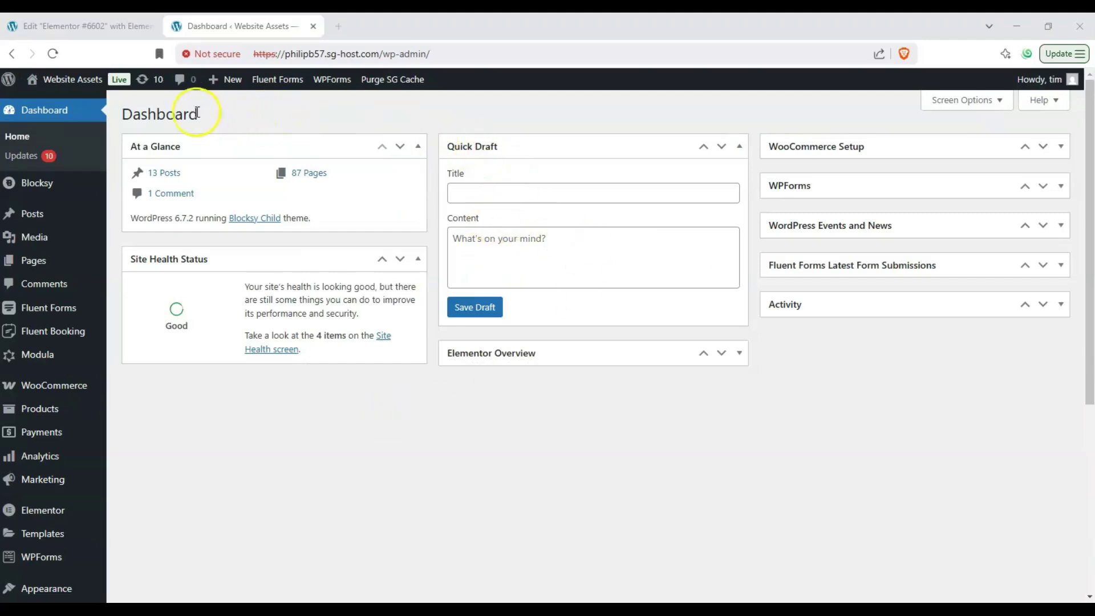
Add another blank draft page from Pages > Add New Page in the second tab
mouse_move(41, 262)
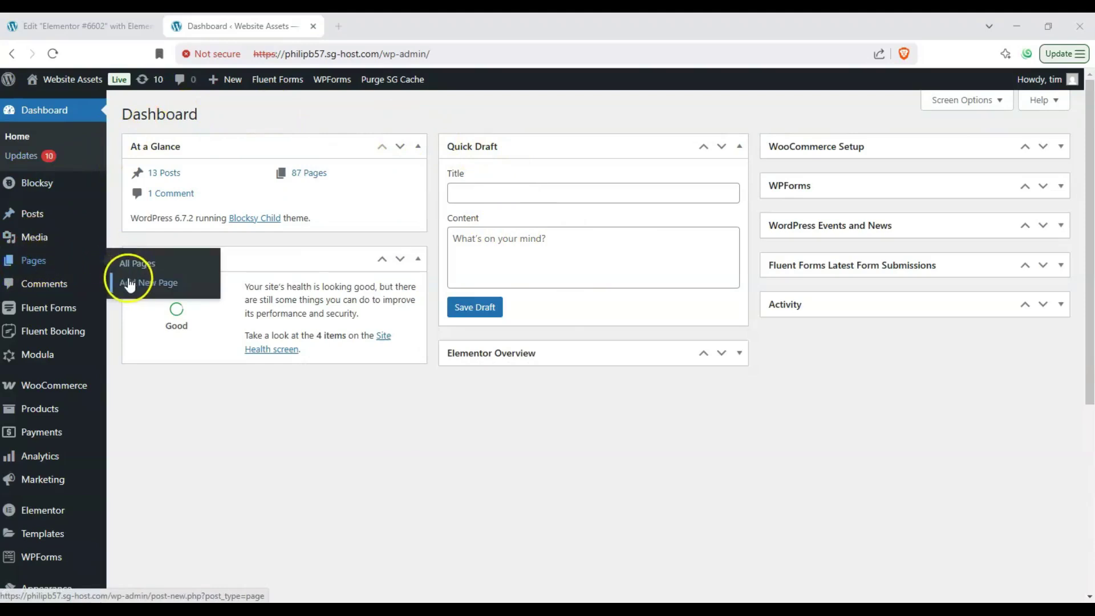
left_click(149, 284)
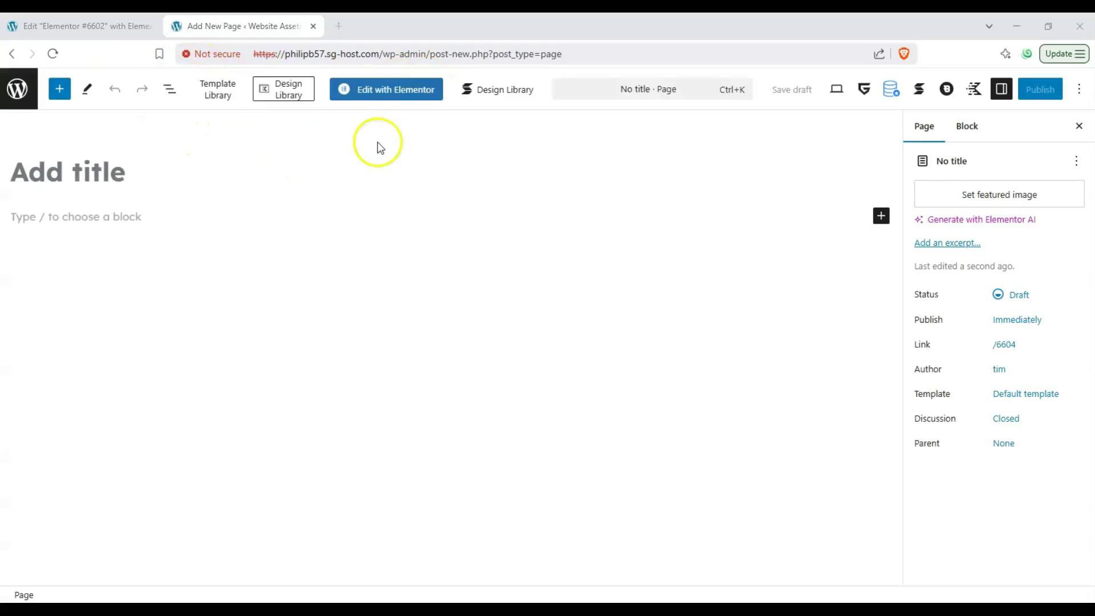
Load the live home page by trimming the second tab's address to the bare domain
left_click(126, 15)
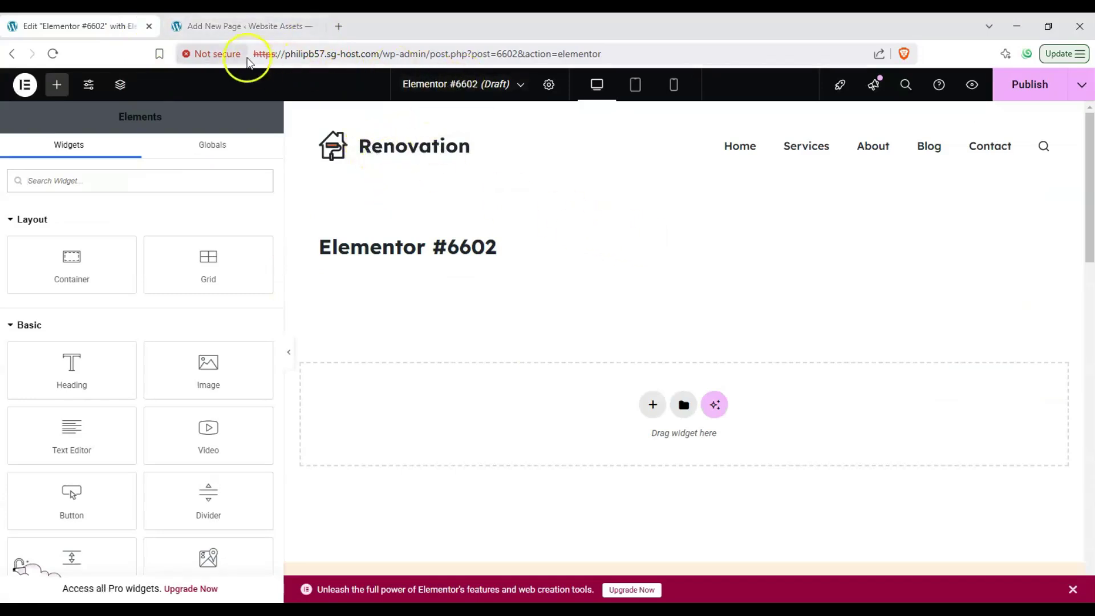
left_click(252, 29)
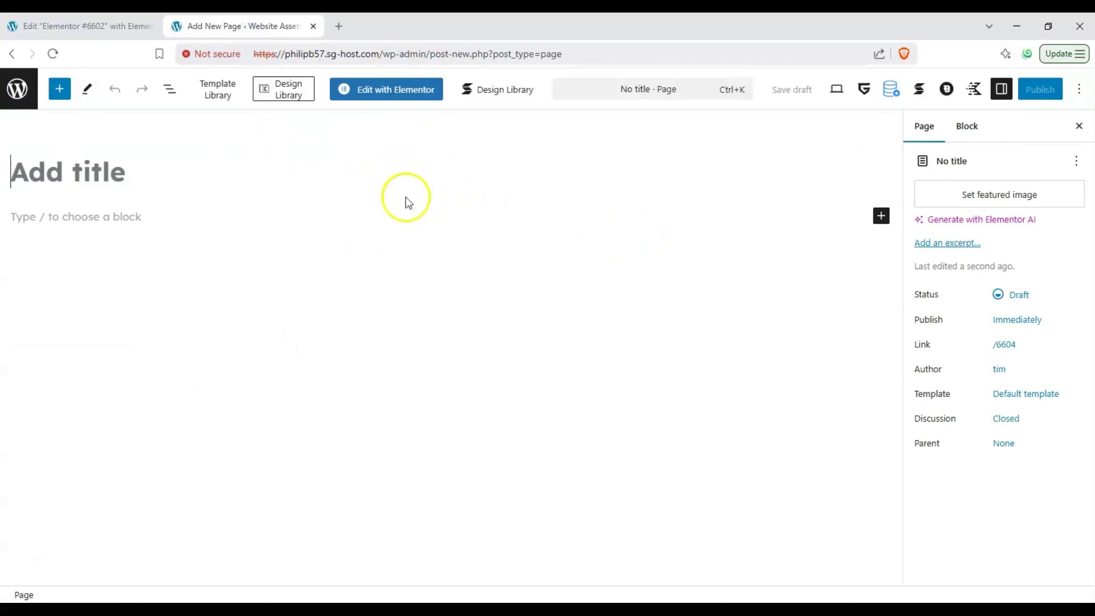
double_click(424, 55)
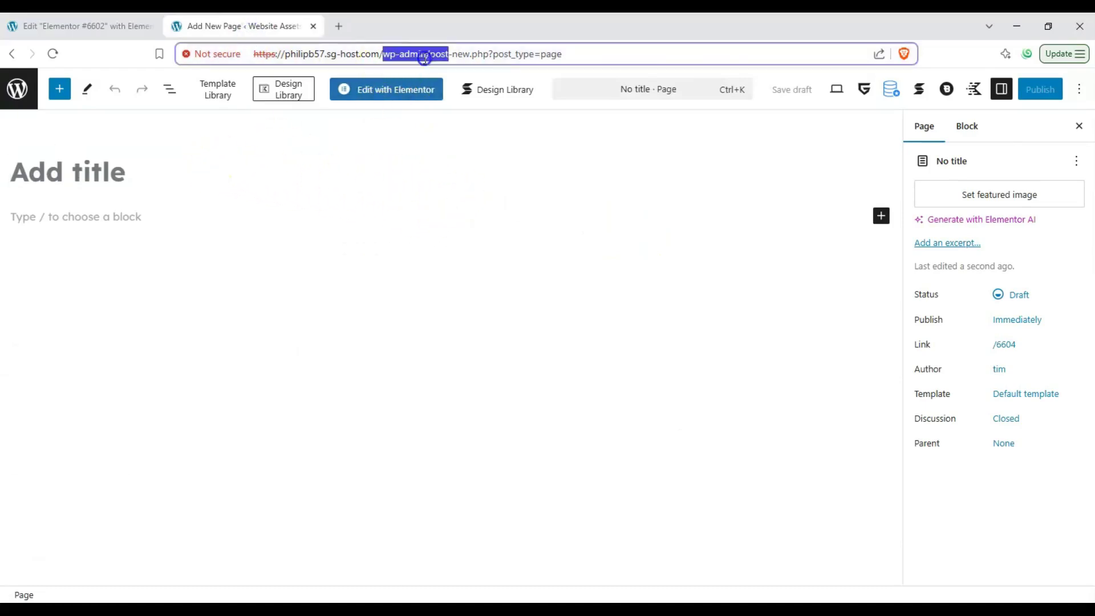
left_click_drag(424, 56, 607, 66)
key("BackSpace")
key("Return")
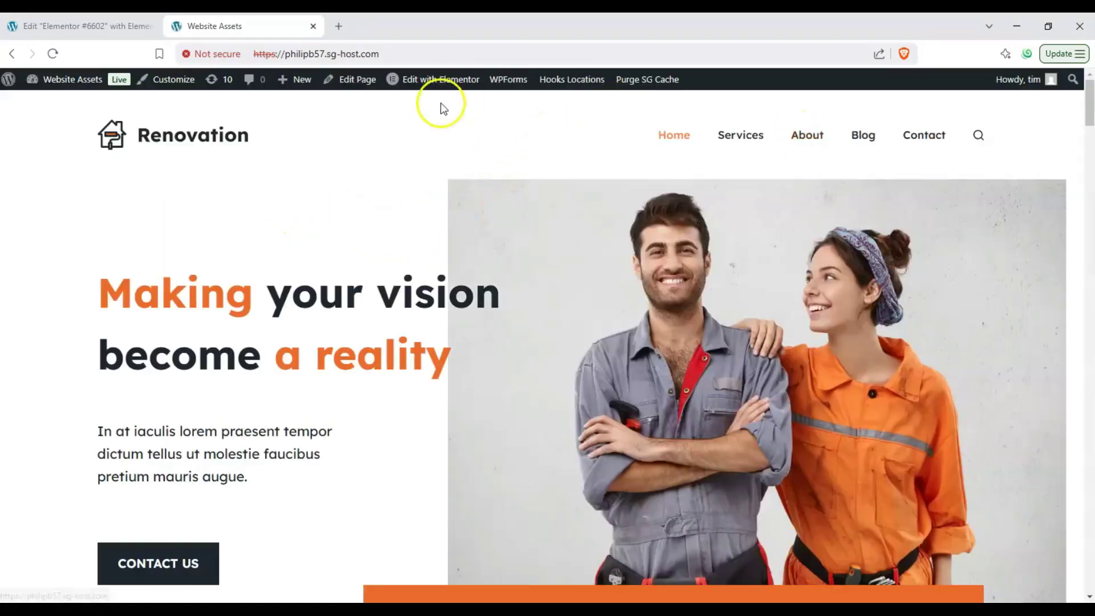
Open the site's Home page in Elementor from the admin bar's edit menu
mouse_move(293, 83)
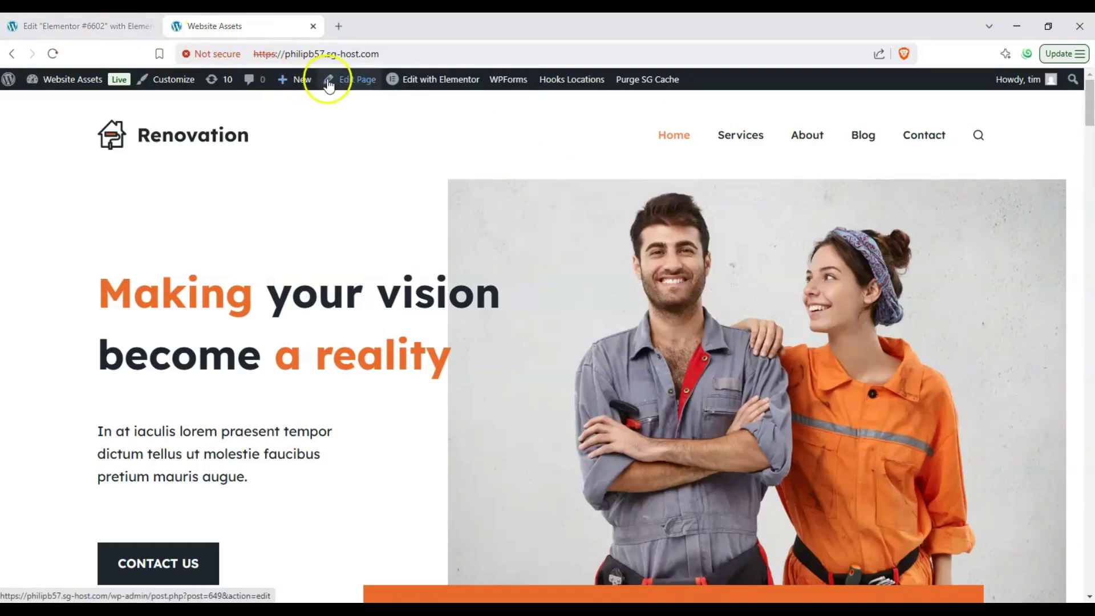
mouse_move(404, 83)
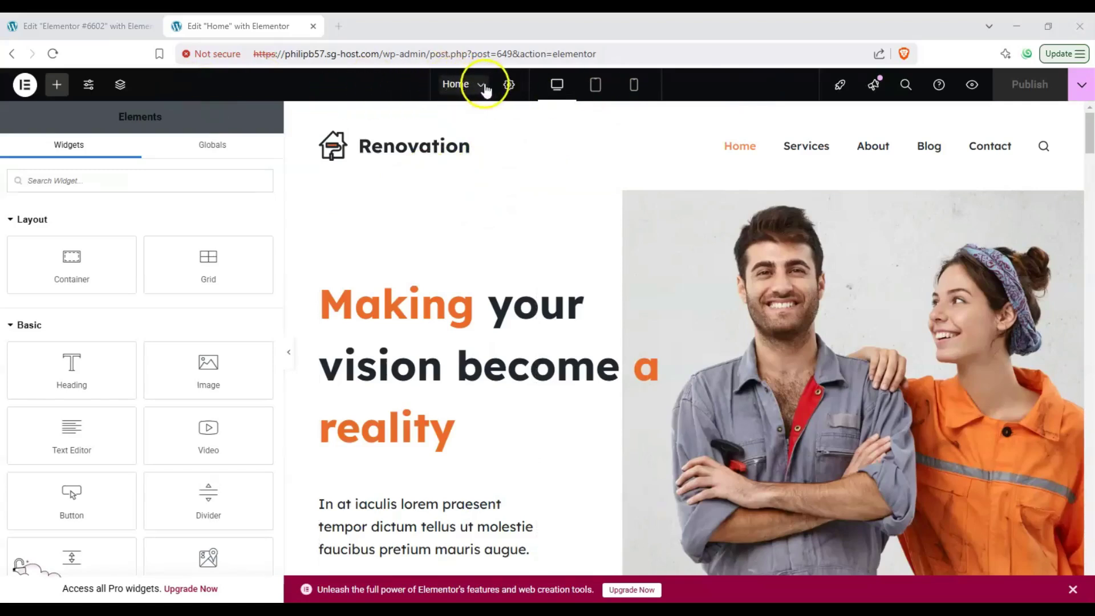
Create a new Elementor page, Elementor Page #6605, from the page-name menu
left_click(481, 84)
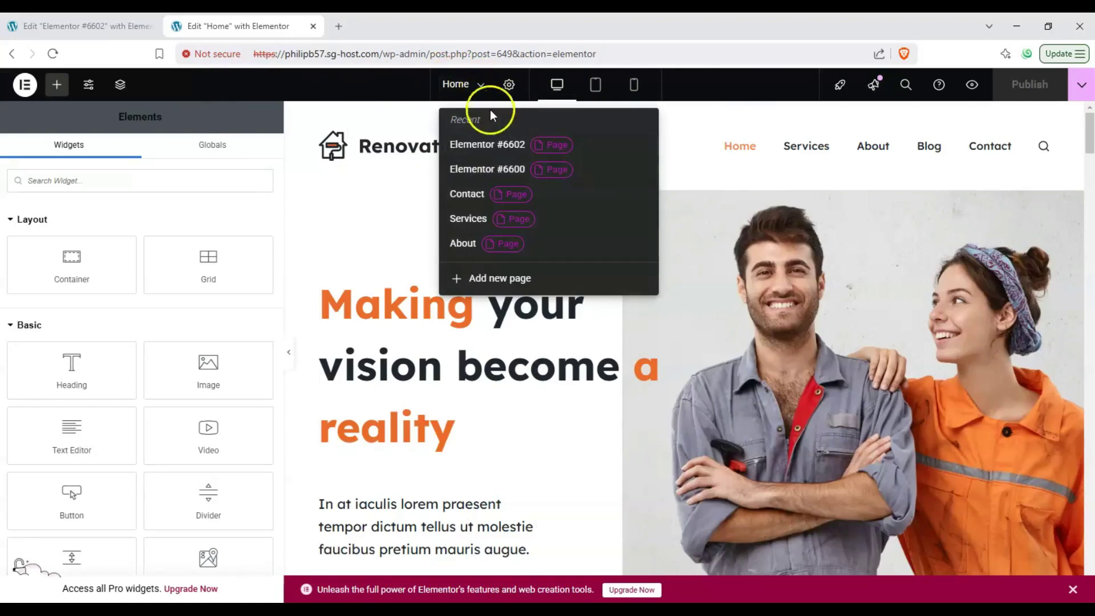
left_click(480, 278)
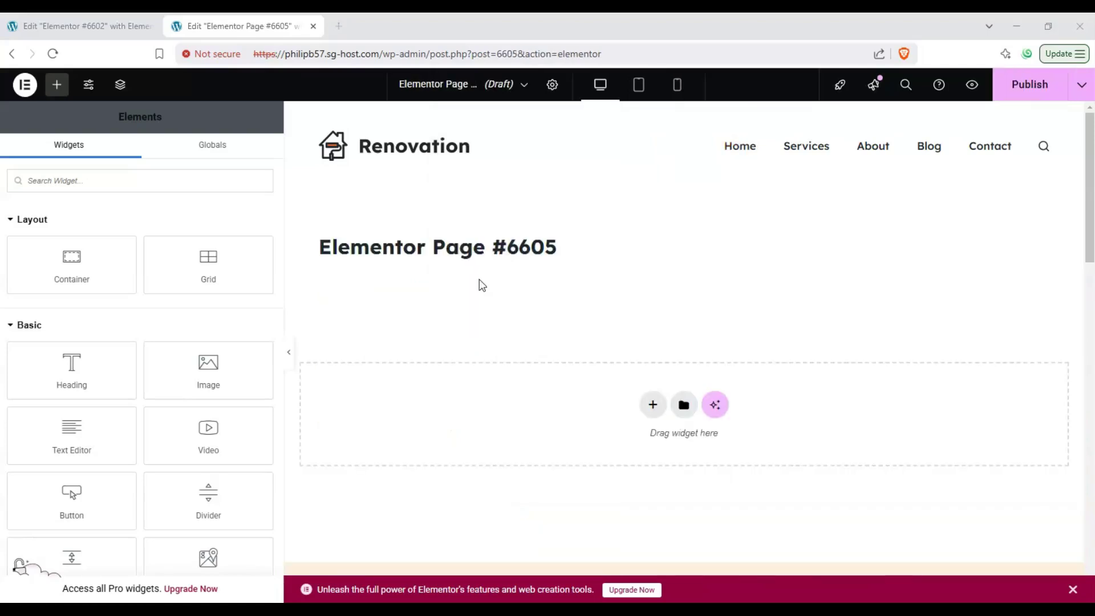
key("ctrl+Tab")
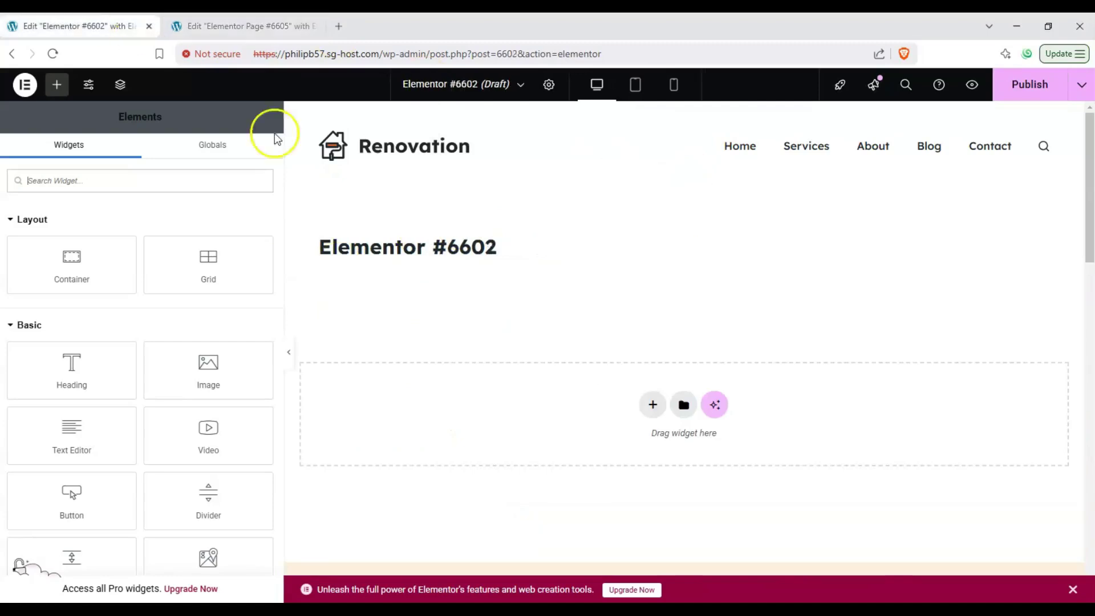
key("ctrl+Tab")
Close the Elementor #6602 tab so only the #6605 editor remains
key("ctrl+Tab")
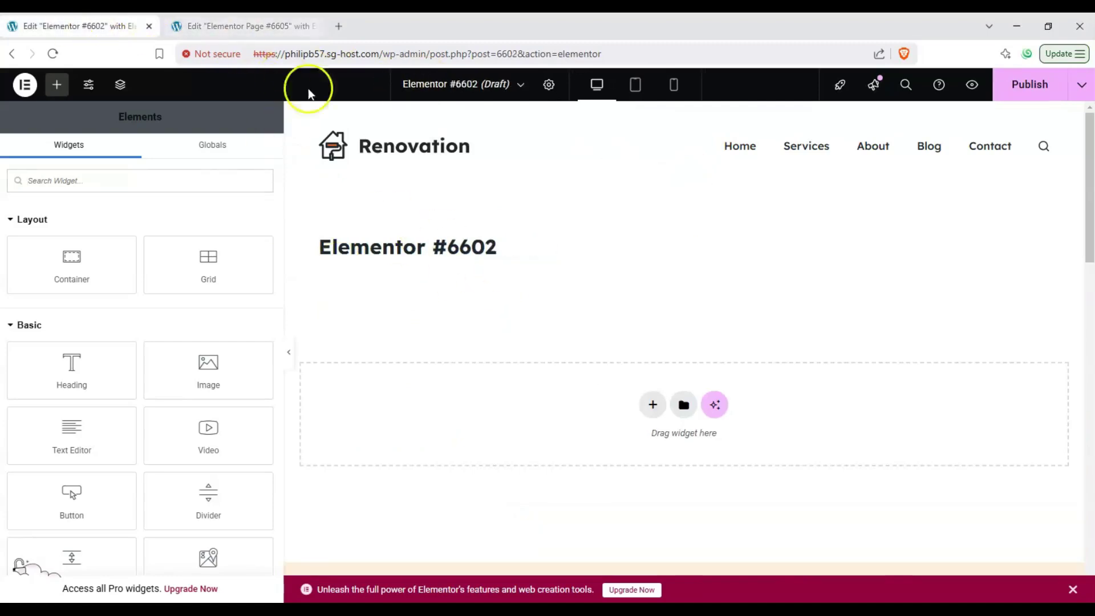
key("ctrl+Tab")
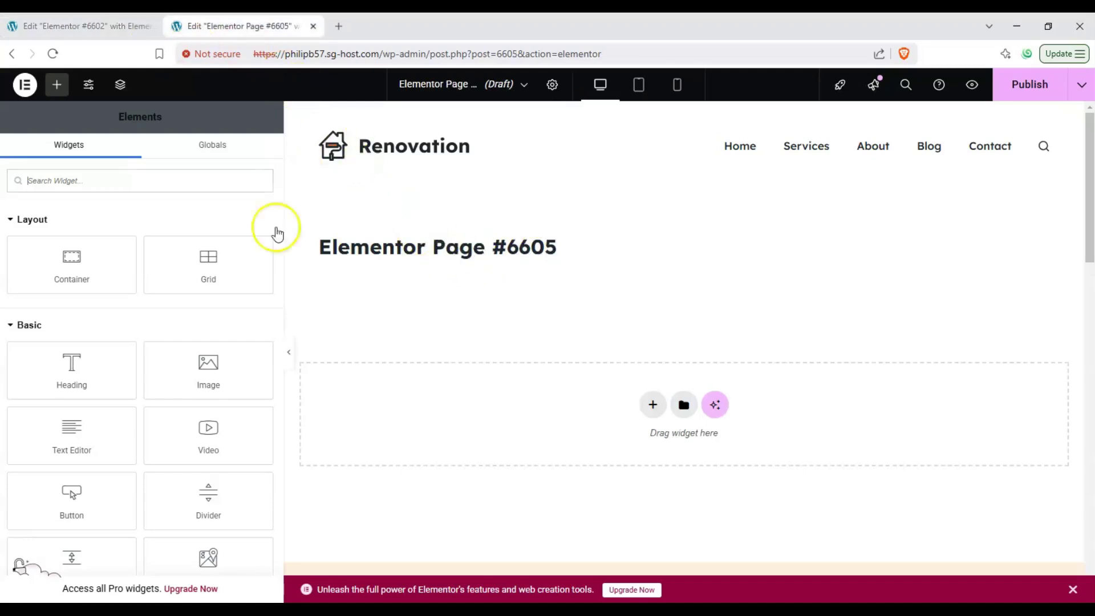
key("ctrl+Tab")
key("ctrl+Tab")
key("ctrl+Tab")
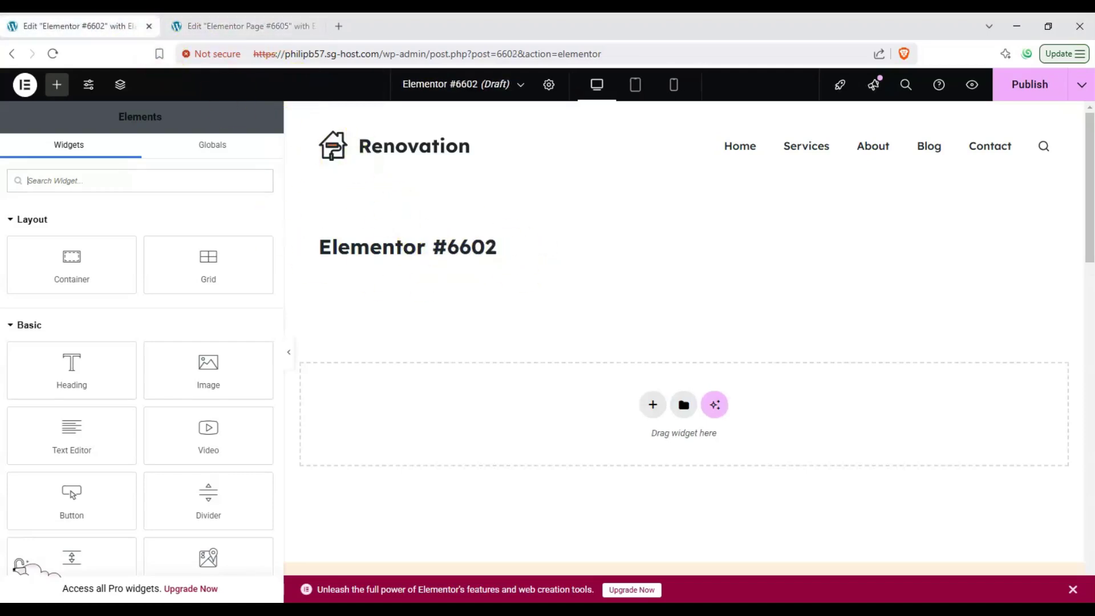
left_click(273, 26)
left_click(520, 85)
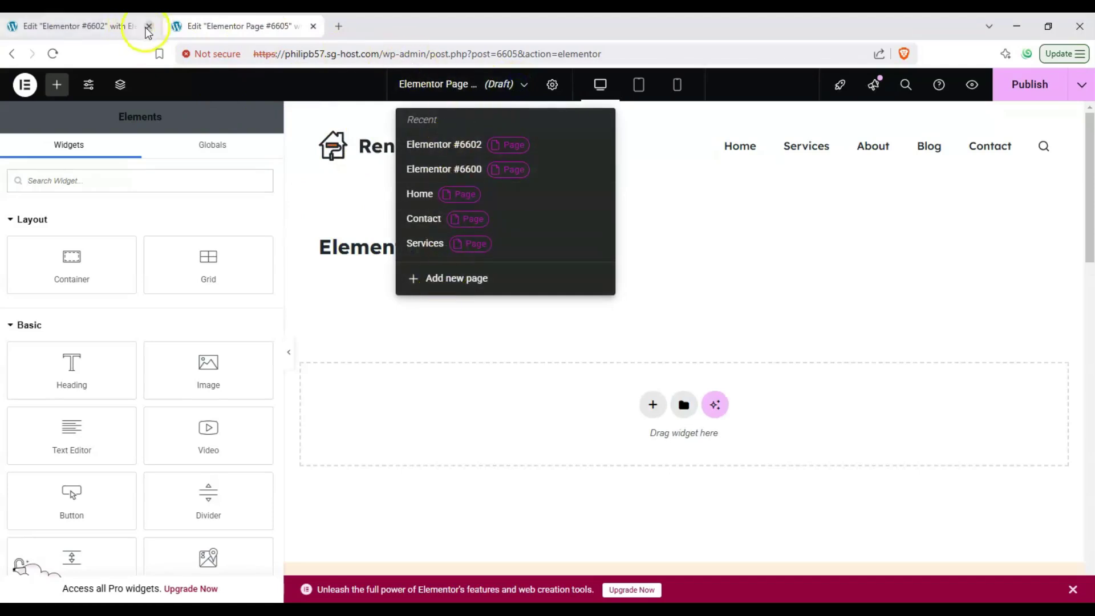
left_click(149, 26)
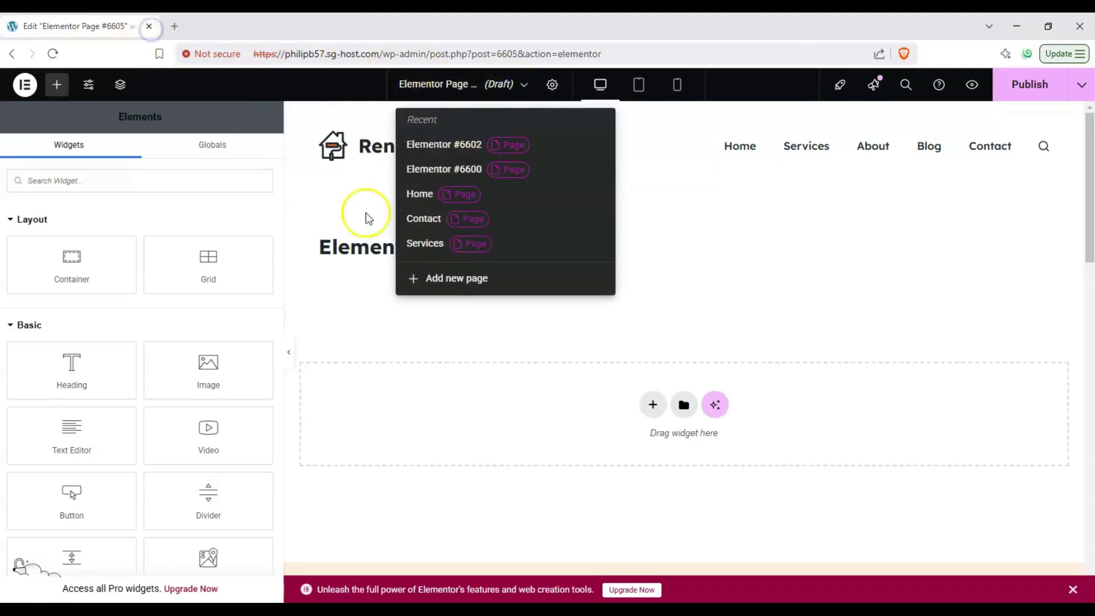
left_click(335, 298)
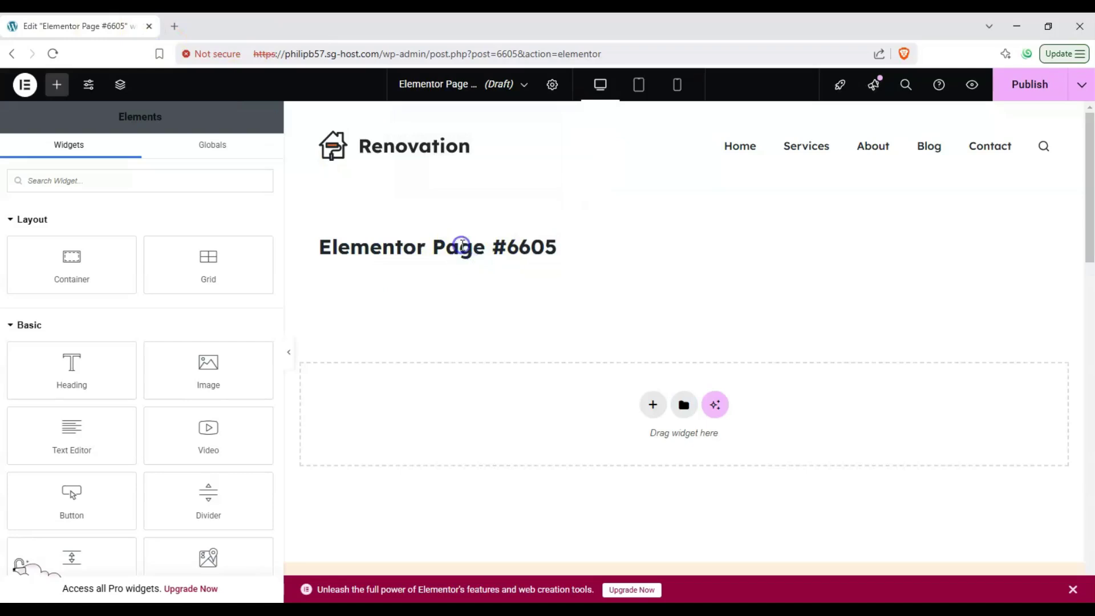
Change the page Title in Page Settings to 'New Elementor Page 1'
left_click(552, 86)
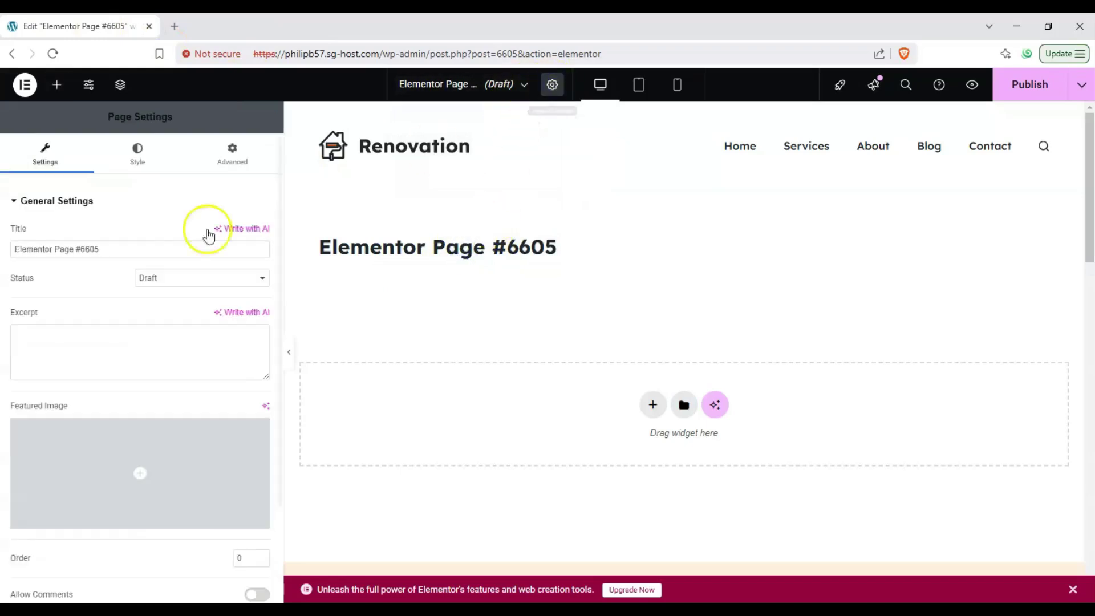
triple_click(208, 249)
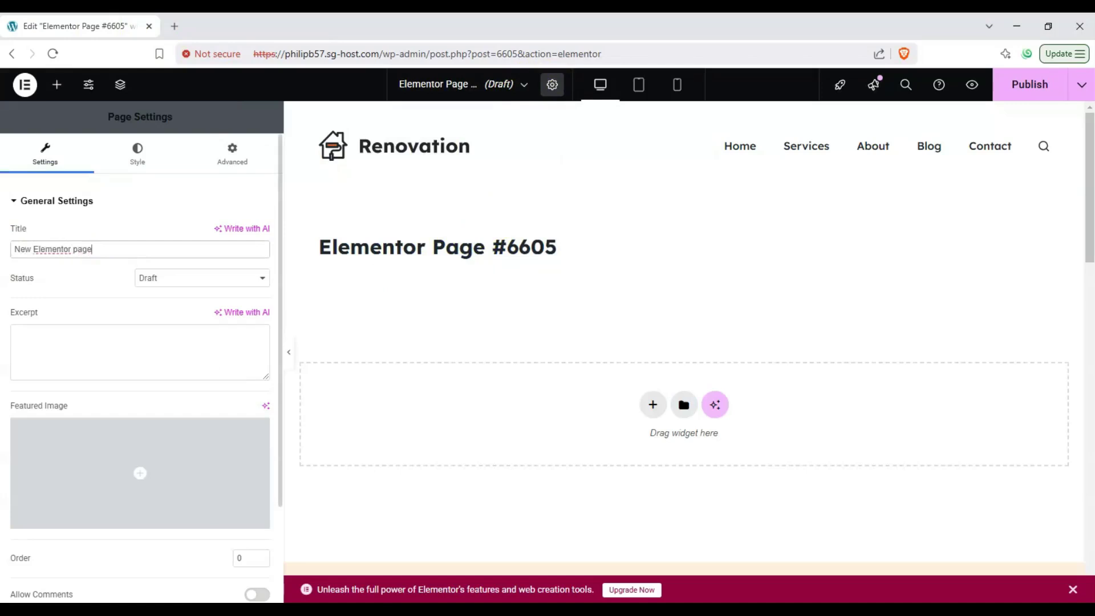
type("New Elementor PO")
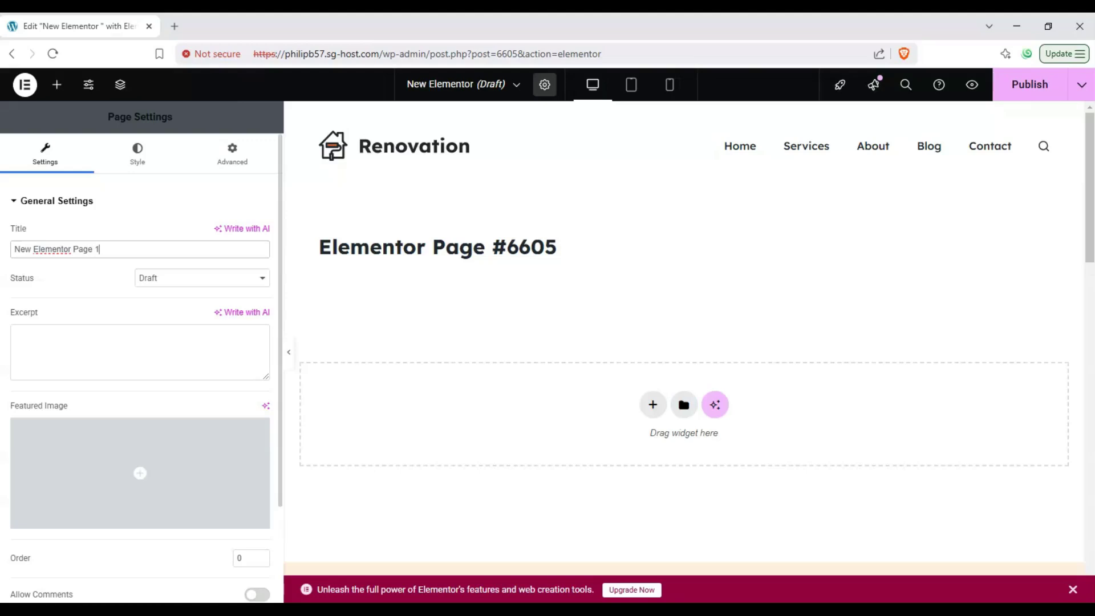
left_click(305, 208)
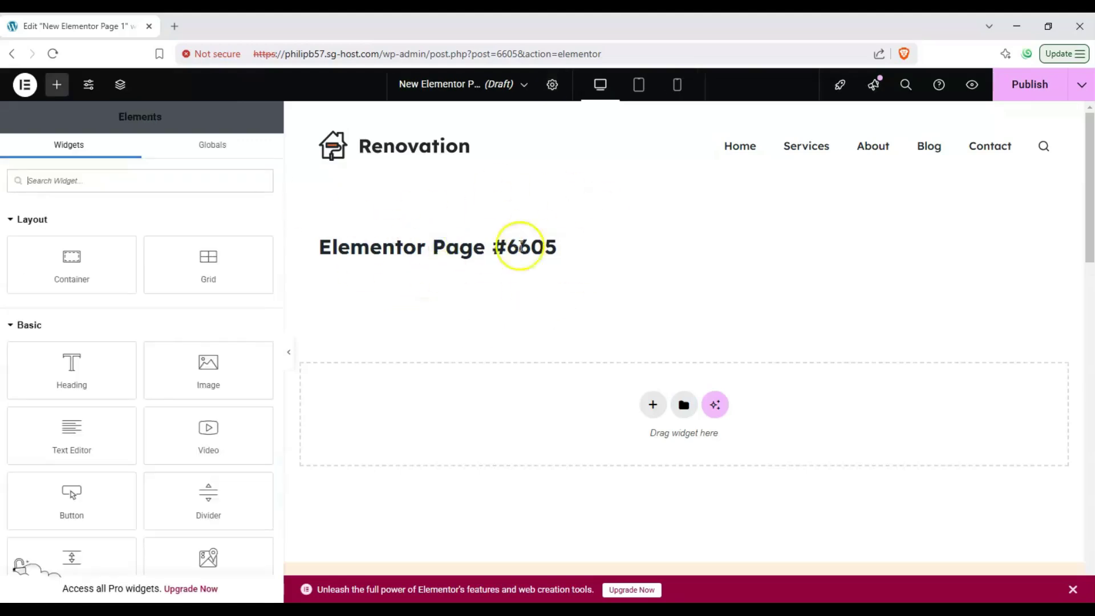
left_click(549, 87)
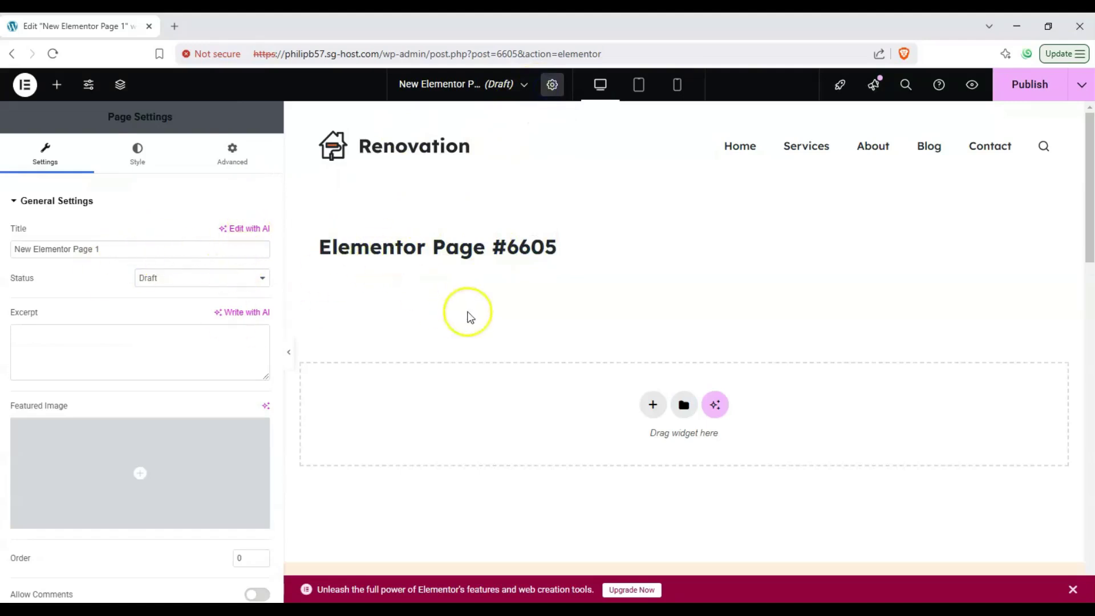
scroll(447, 491, "down", 4)
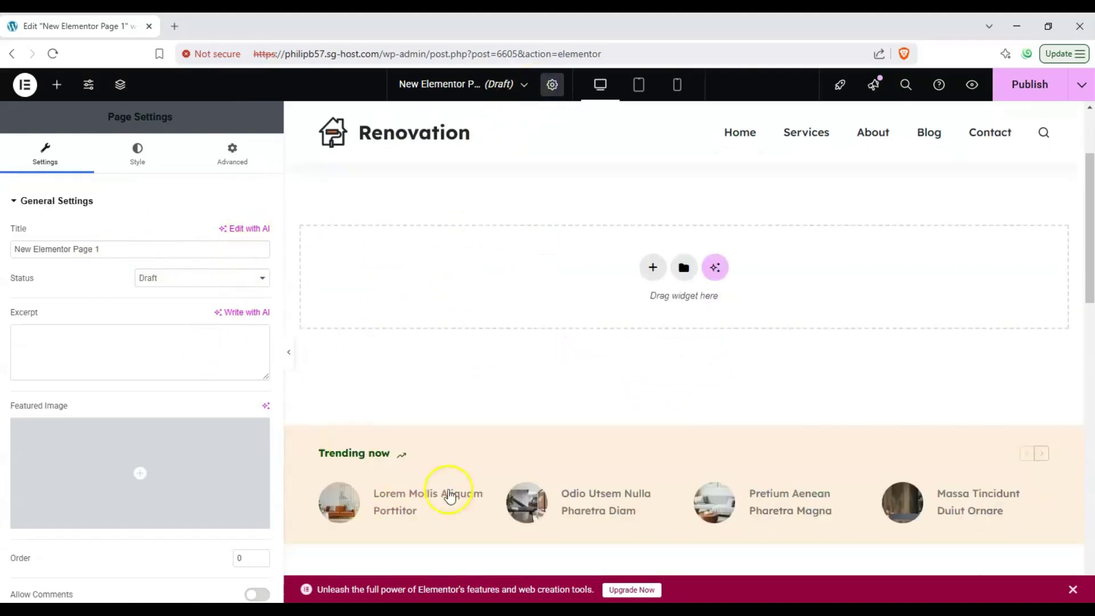
scroll(599, 247, "up", 4)
scroll(550, 299, "down", 2)
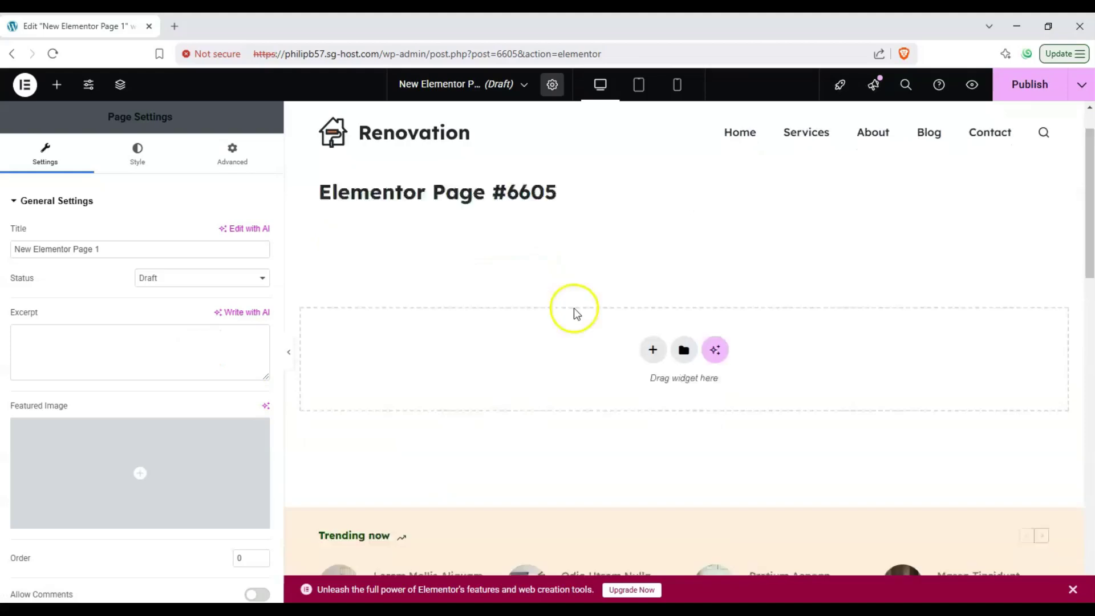
scroll(557, 309, "up", 1)
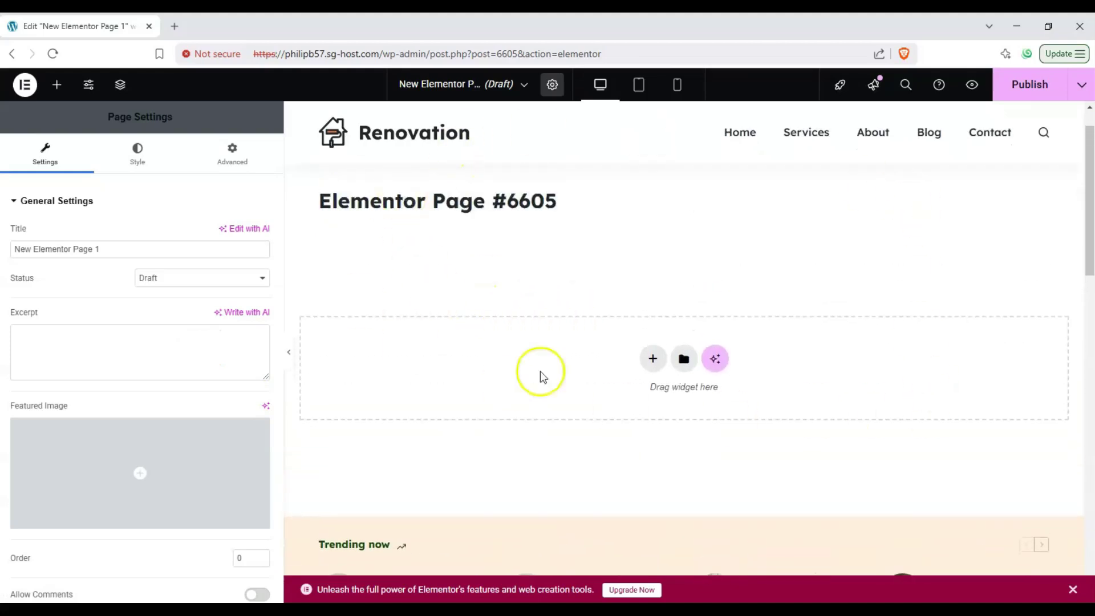
scroll(589, 262, "down", 7)
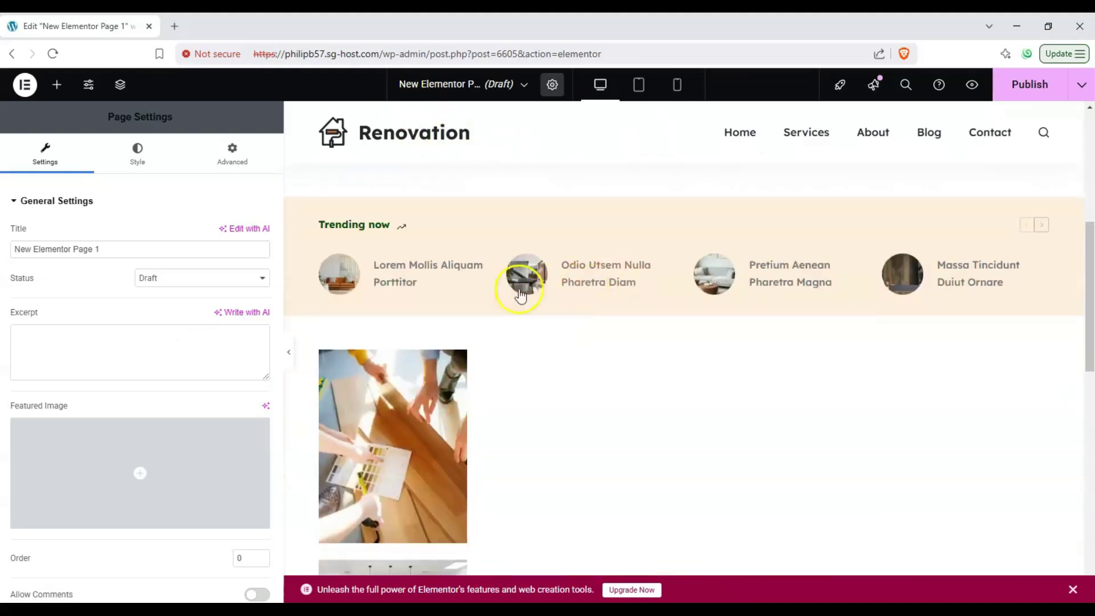
scroll(457, 274, "up", 2)
scroll(651, 325, "down", 8)
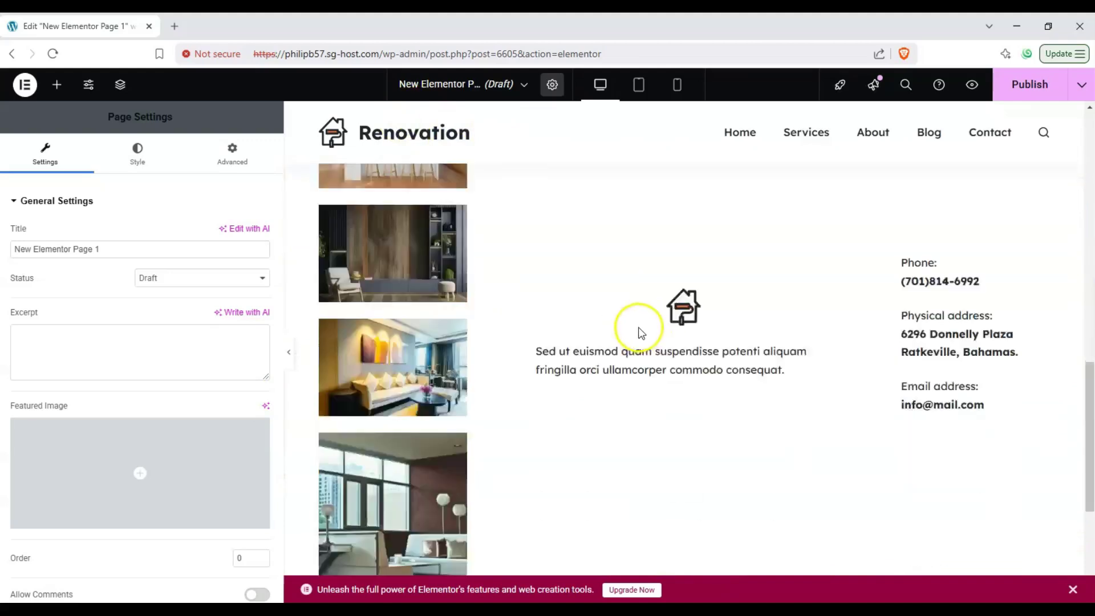
scroll(684, 342, "down", 2)
scroll(1068, 137, "up", 15)
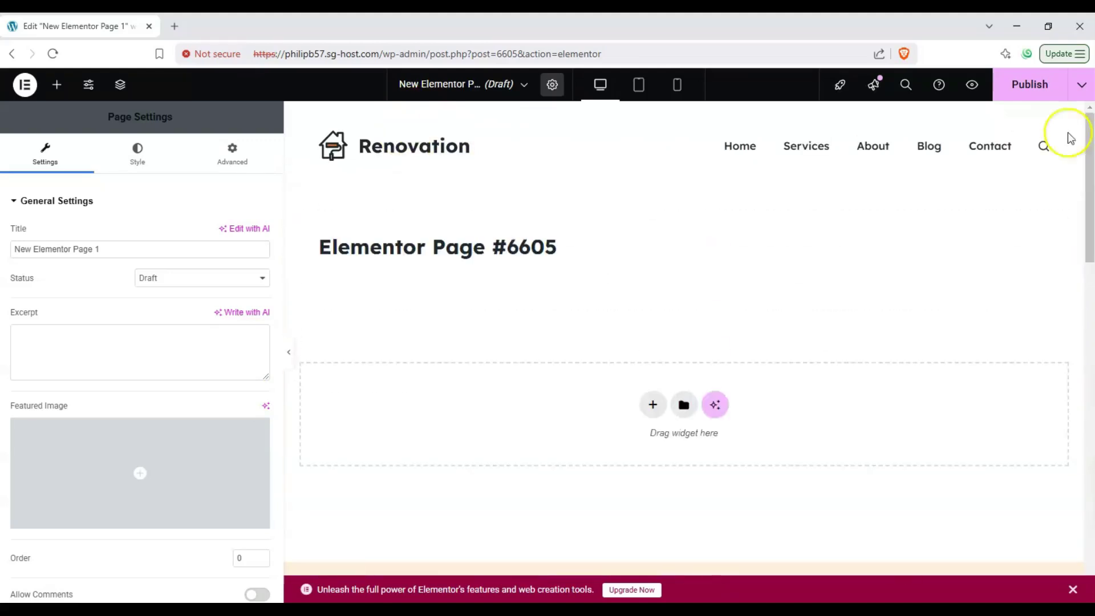
Add a one-column Flexbox container holding a placeholder Image widget
left_click(661, 408)
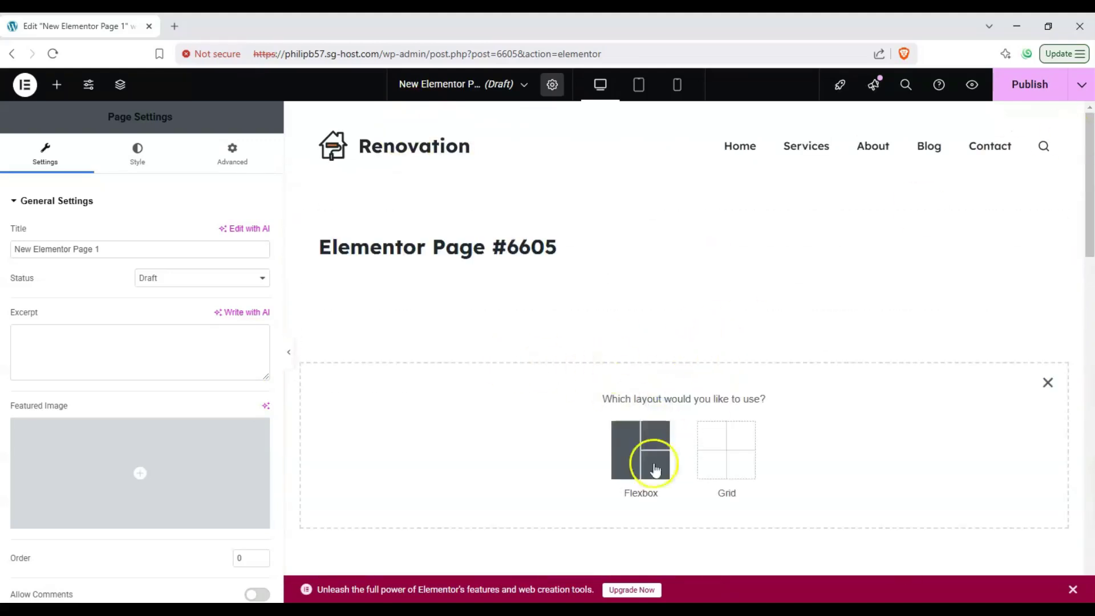
left_click(633, 451)
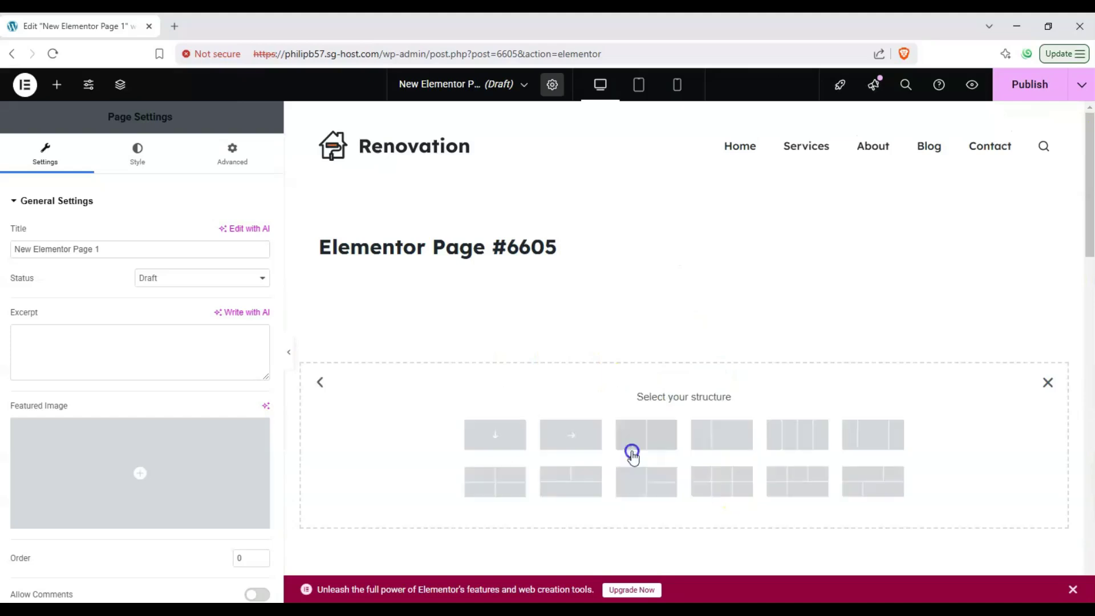
left_click(495, 434)
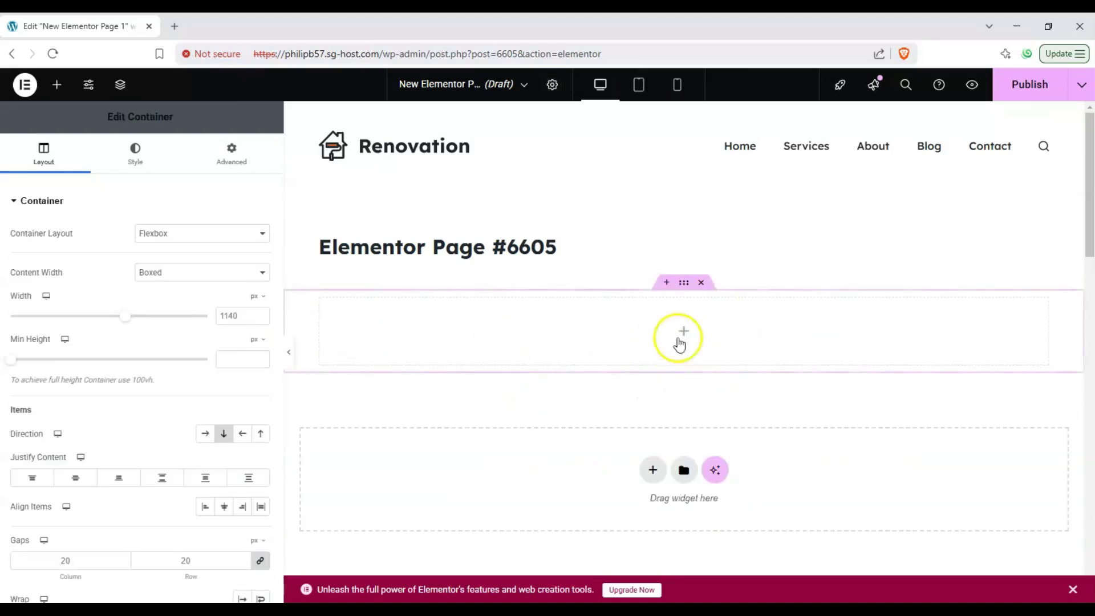
left_click(688, 330)
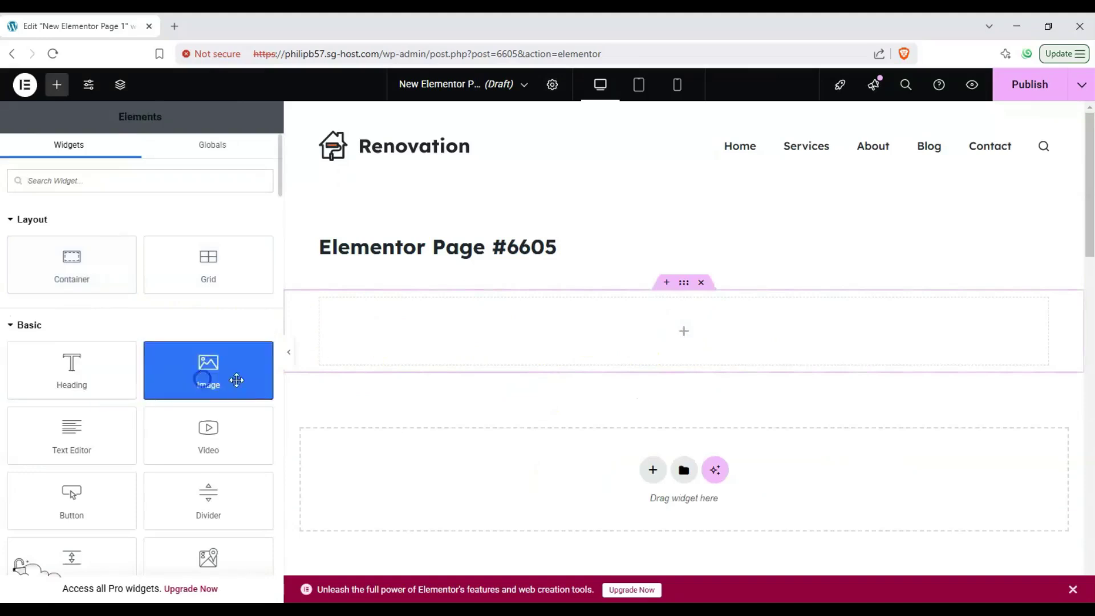
left_click(203, 379)
scroll(518, 298, "down", 8)
scroll(490, 331, "up", 3)
scroll(445, 337, "up", 5)
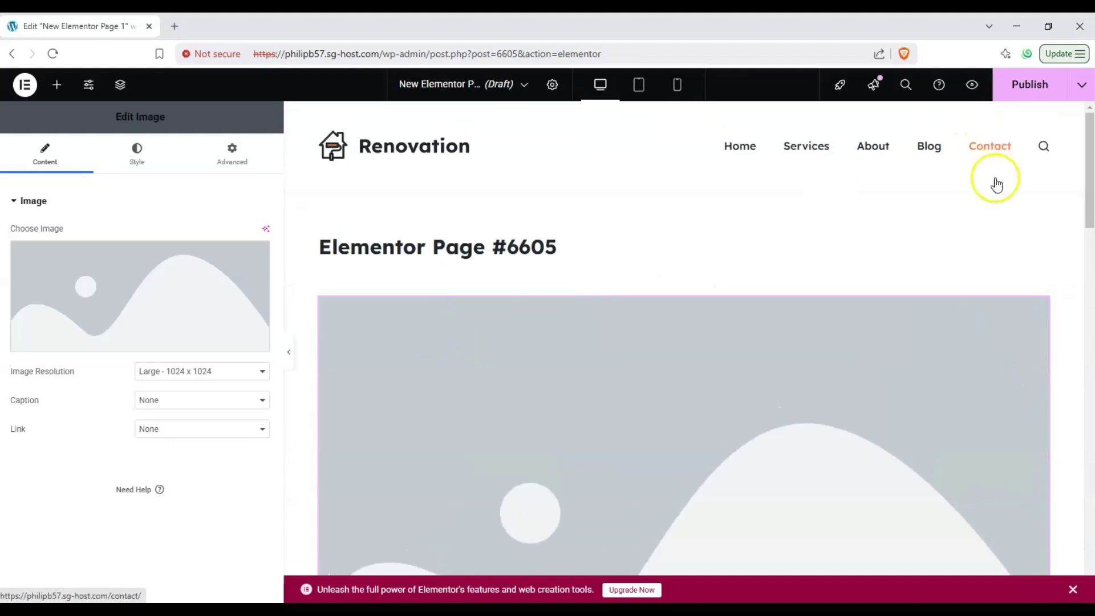
scroll(794, 311, "down", 12)
Begin another section below the image, backing out of the Grid layout choice
left_click(653, 363)
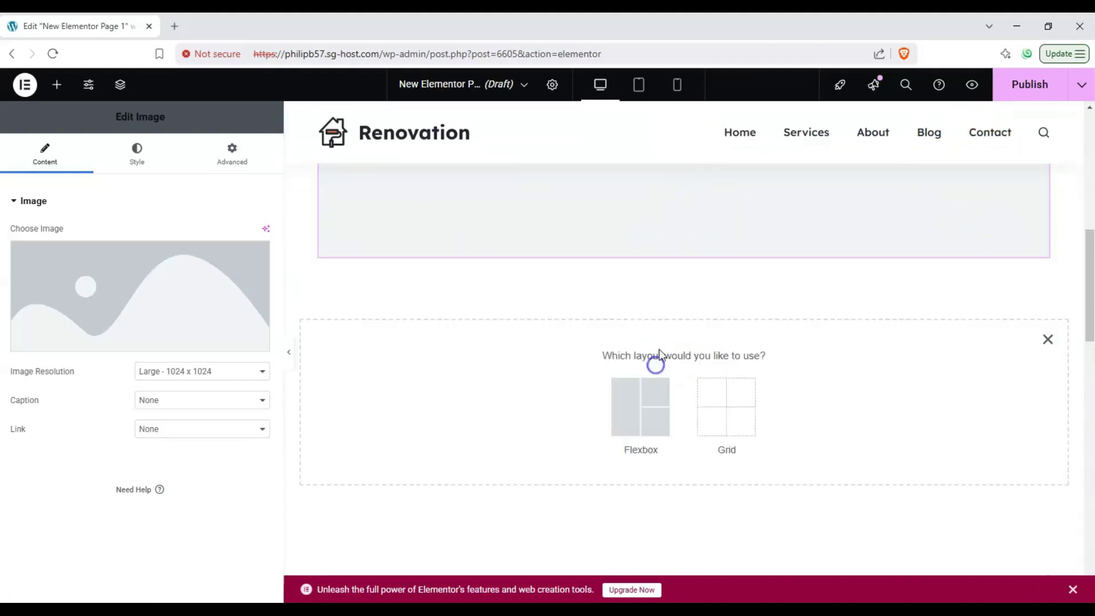
left_click(721, 412)
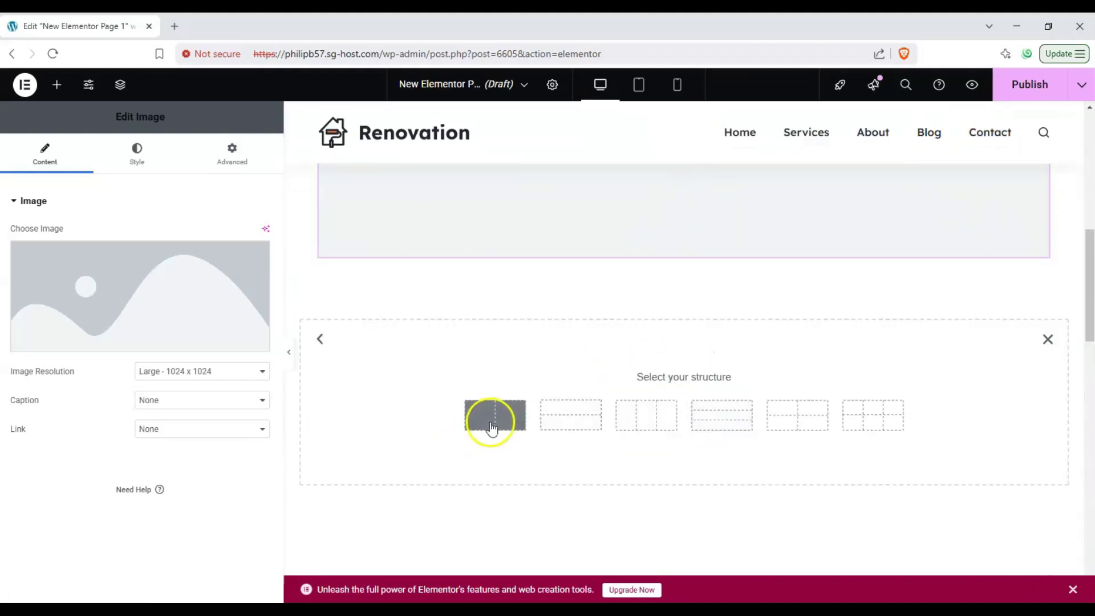
left_click(320, 338)
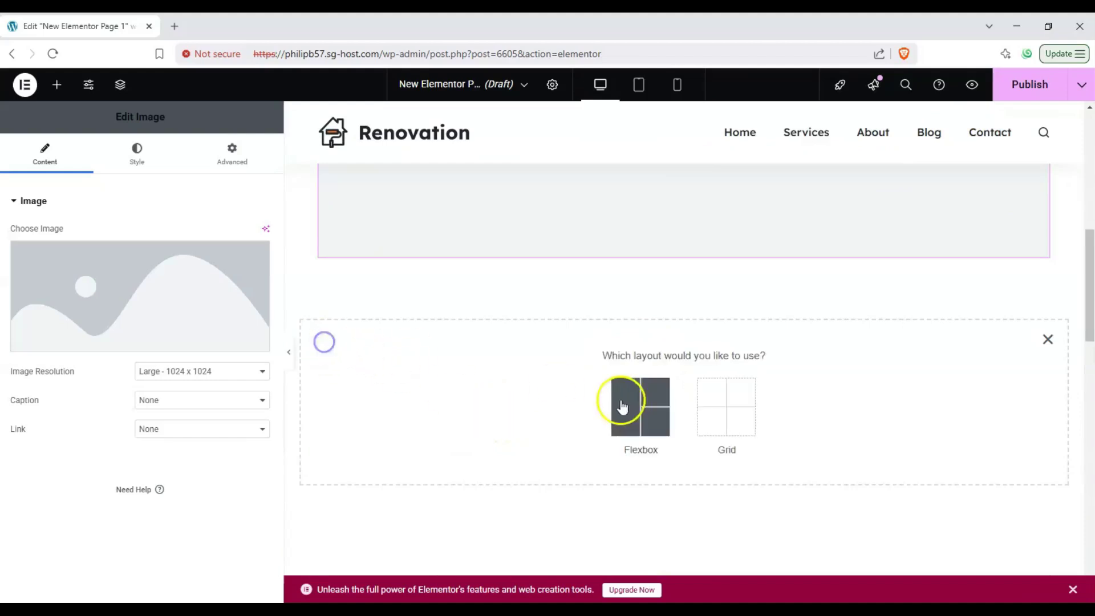
Insert a single-row Flexbox container with a Heading widget below the image
left_click(623, 400)
left_click(570, 391)
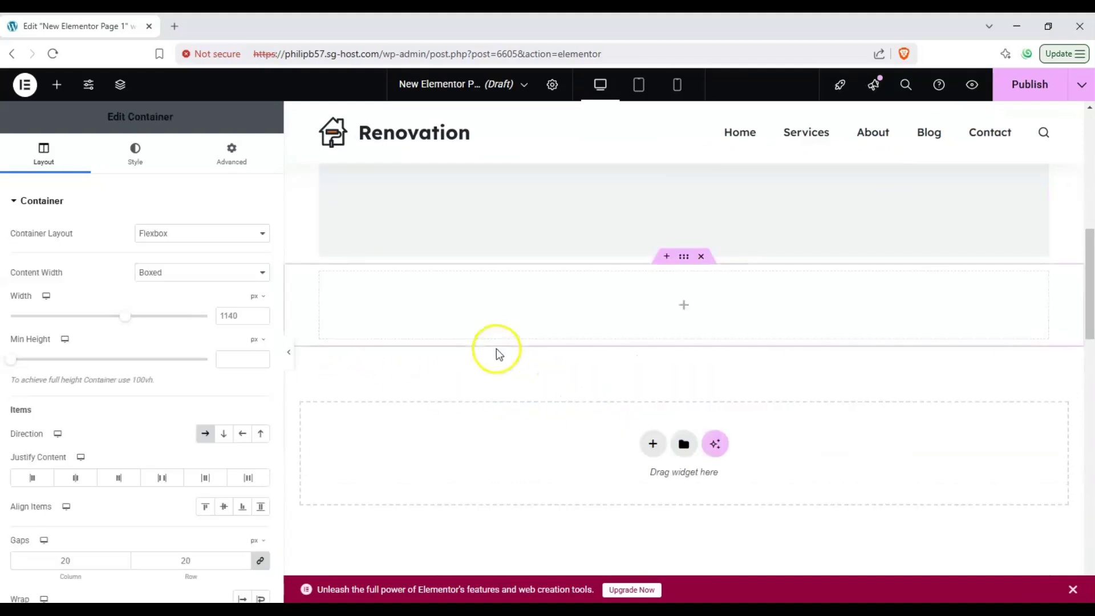
left_click(685, 308)
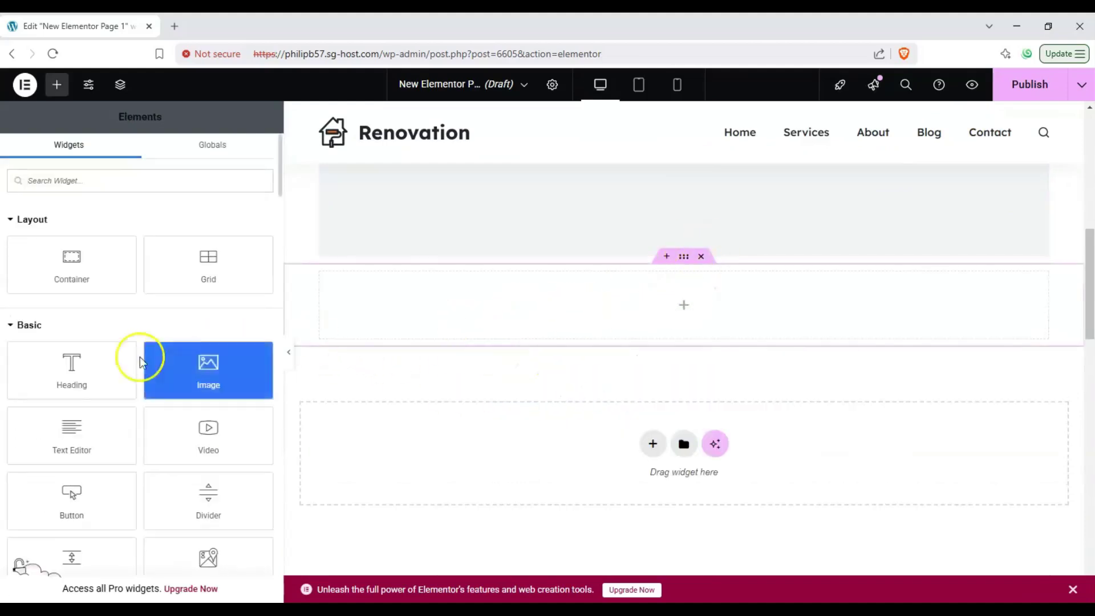
left_click(71, 365)
Change the heading text to 'This is our new elementor page'
triple_click(581, 284)
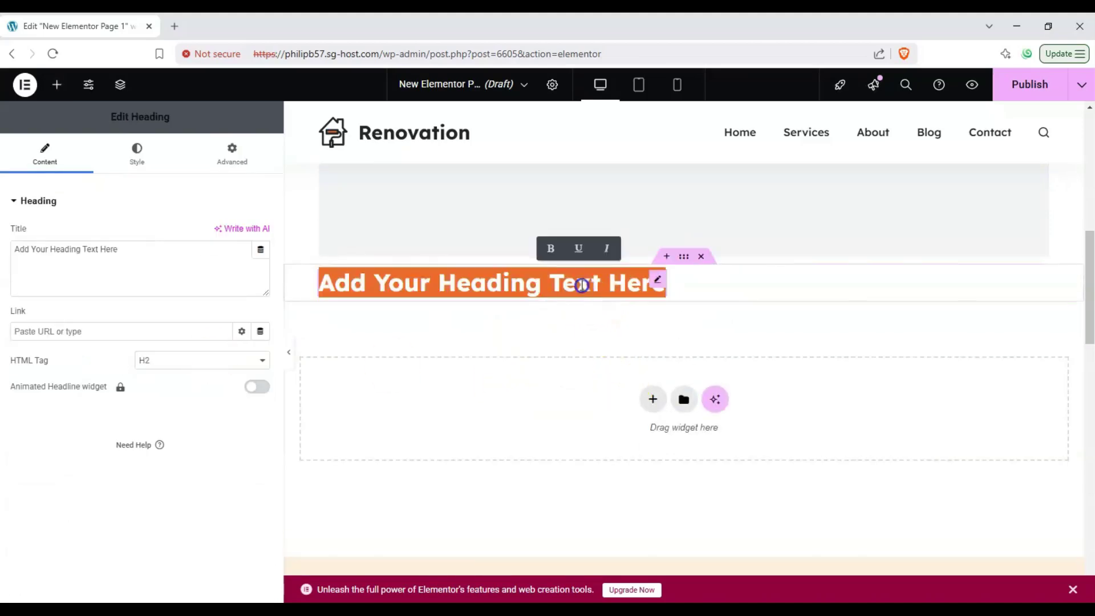
type("This")
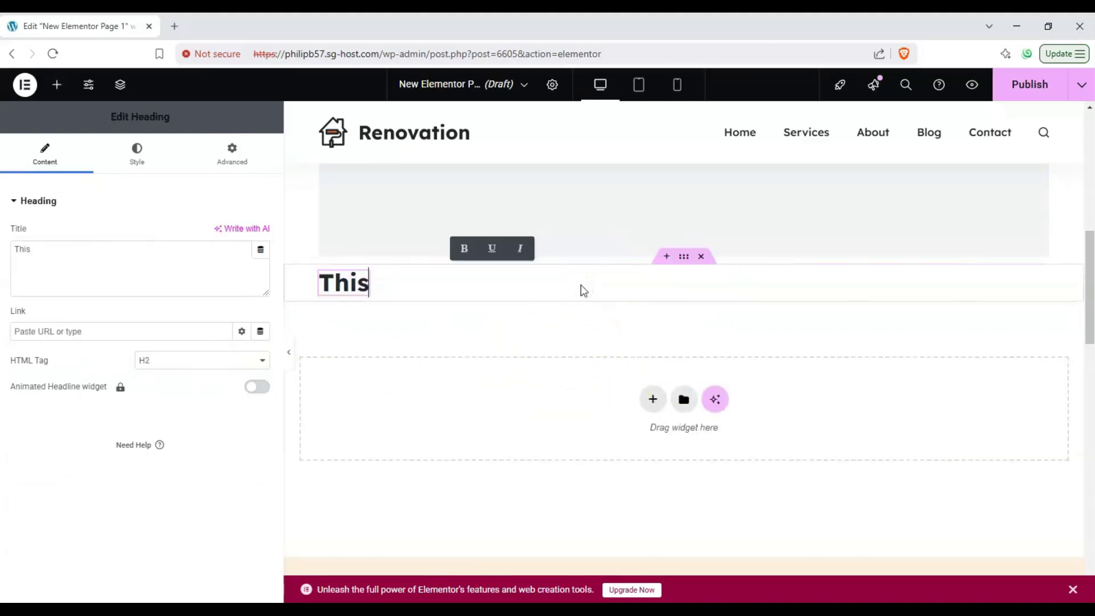
type(" is out ")
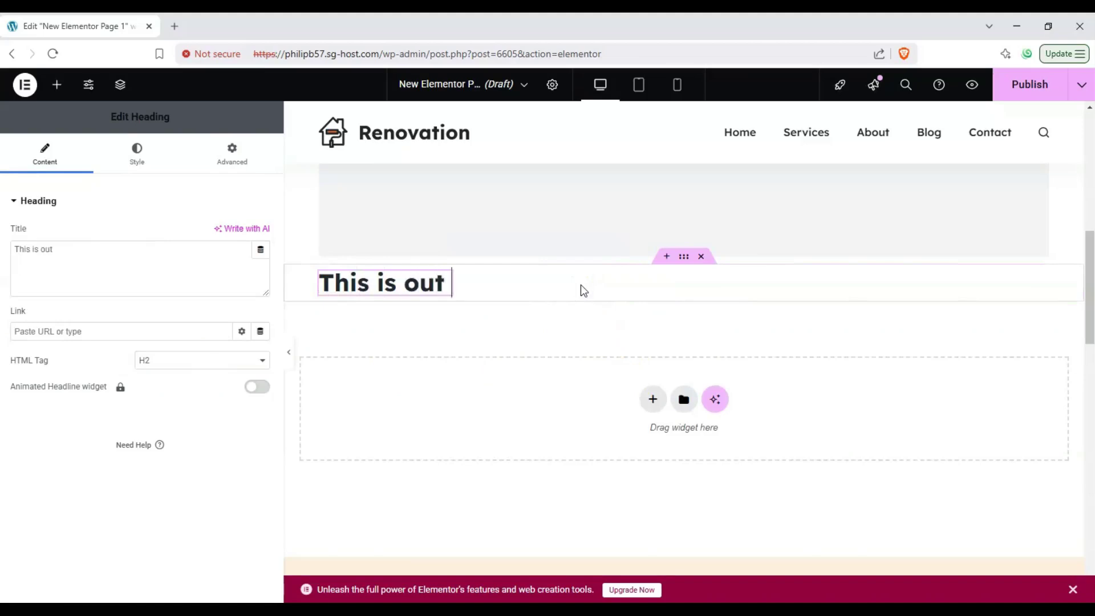
type("new")
key("BackSpace")
key("BackSpace")
key("BackSpace")
key("BackSpace")
key("BackSpace")
type("r ne")
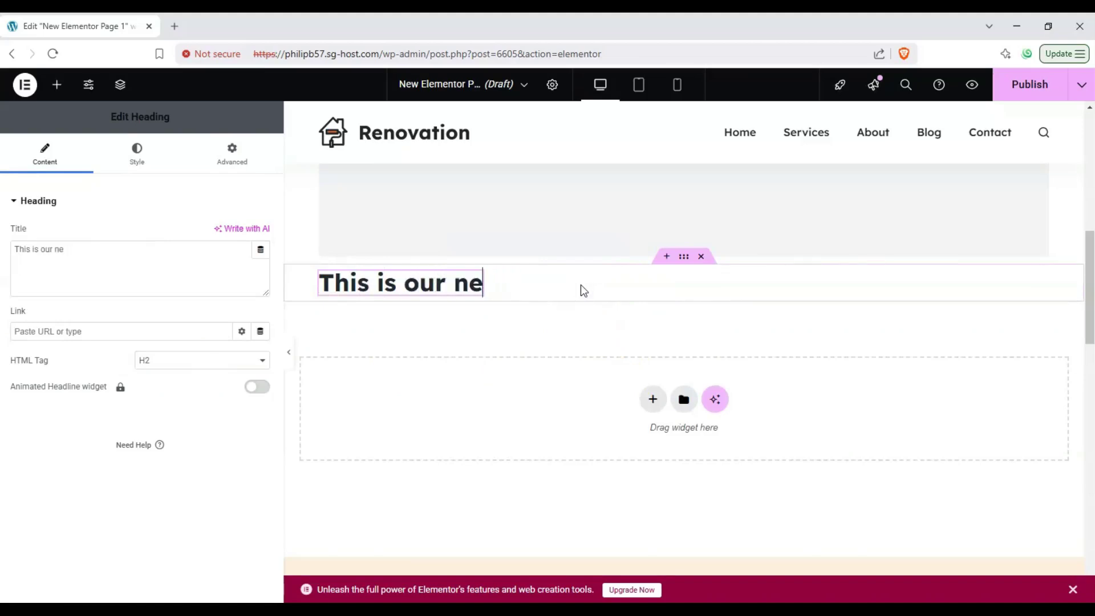
type("w elementor page")
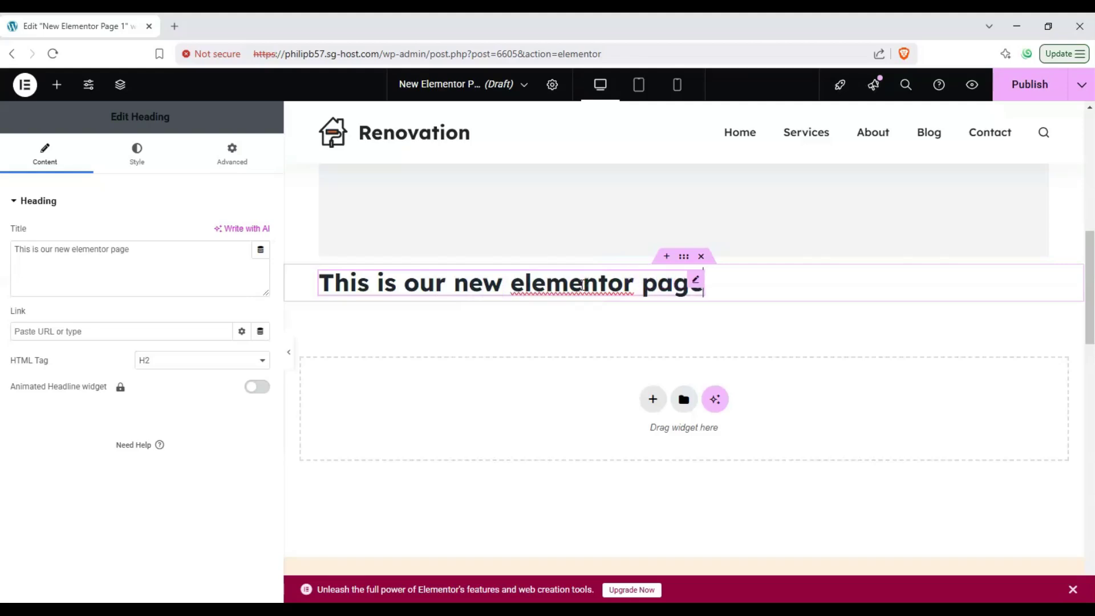
left_click(789, 254)
left_click(580, 273)
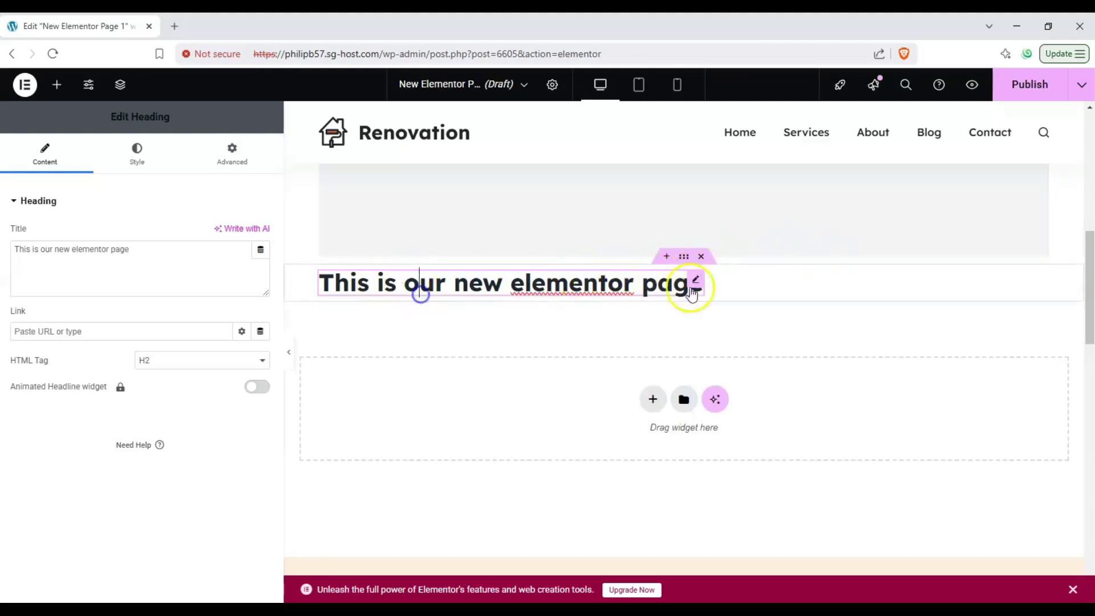
left_click(695, 282)
Move the heading section above the placeholder image
left_click_drag(687, 258, 653, 234)
left_click(661, 307)
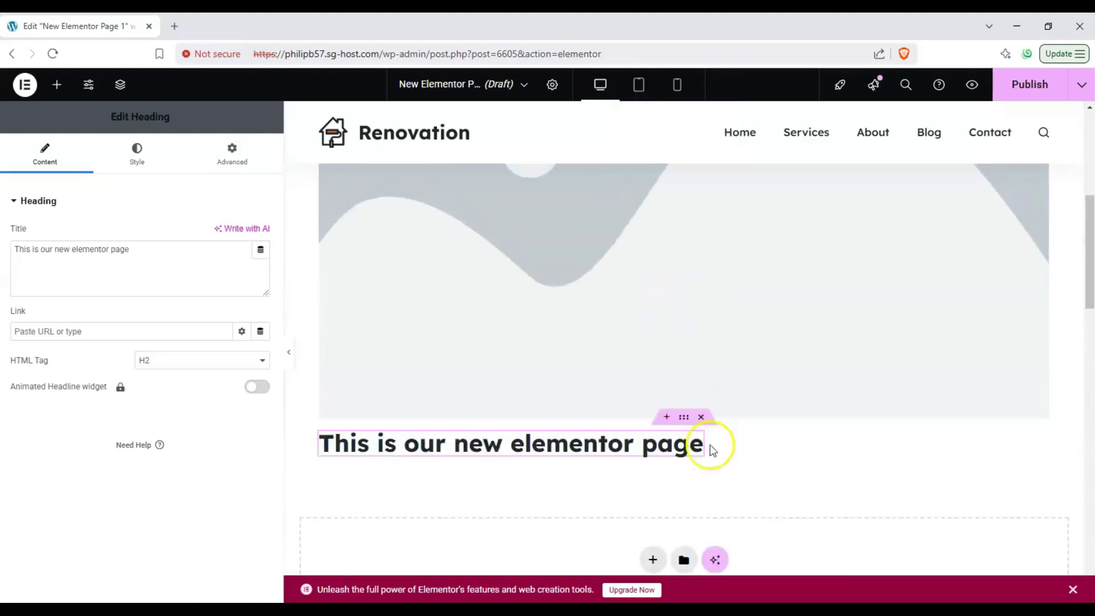
left_click_drag(681, 417, 1056, 225)
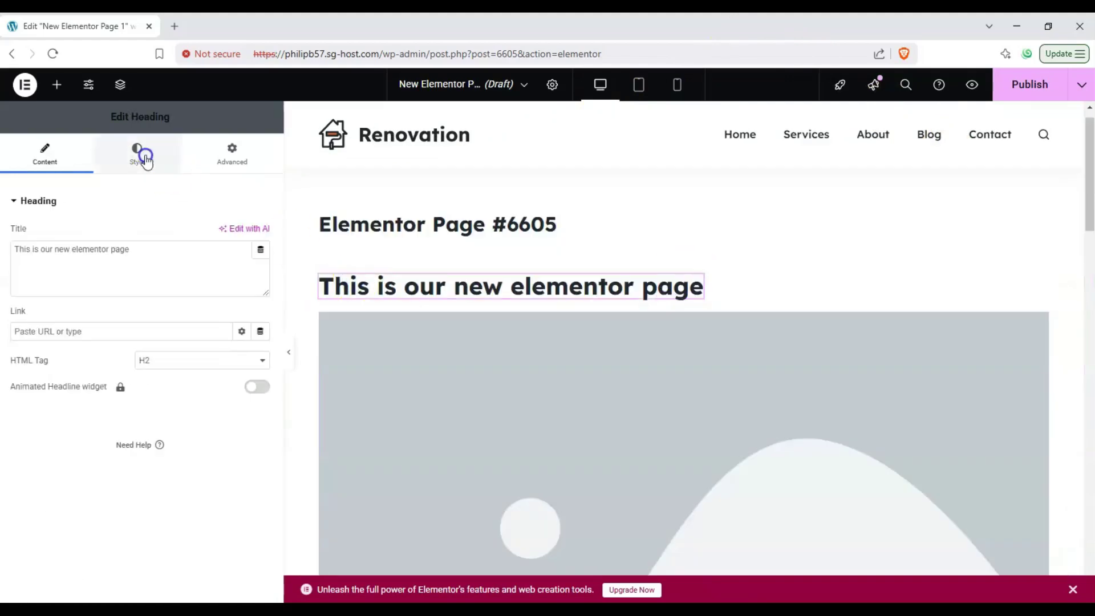
Center the heading text, with Align Self set to Center and full content width
left_click(138, 154)
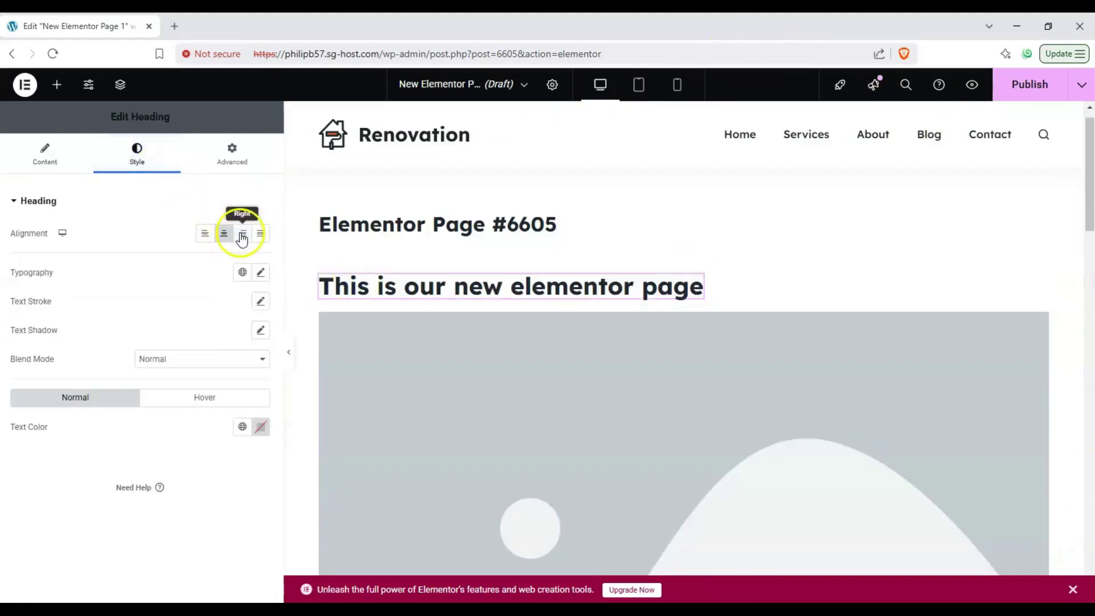
left_click(205, 233)
left_click(443, 283)
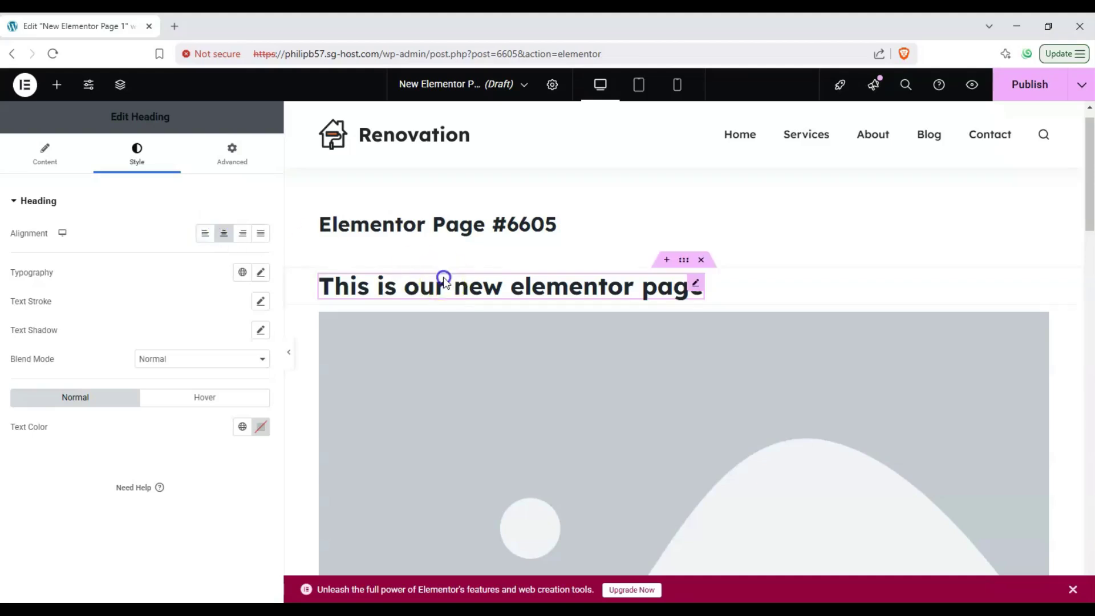
triple_click(447, 285)
left_click(228, 239)
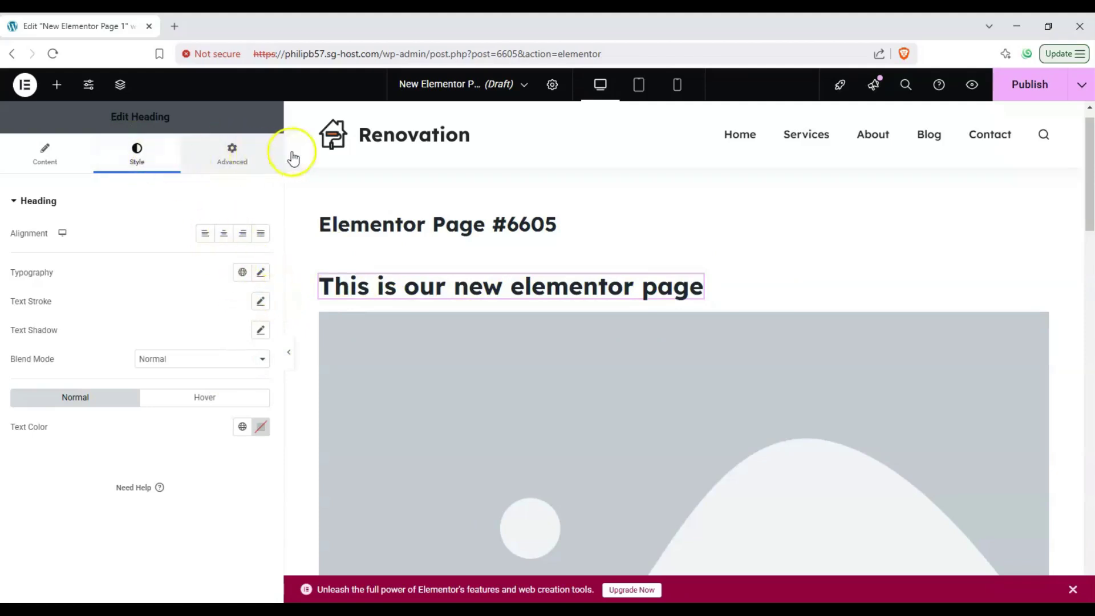
left_click(225, 153)
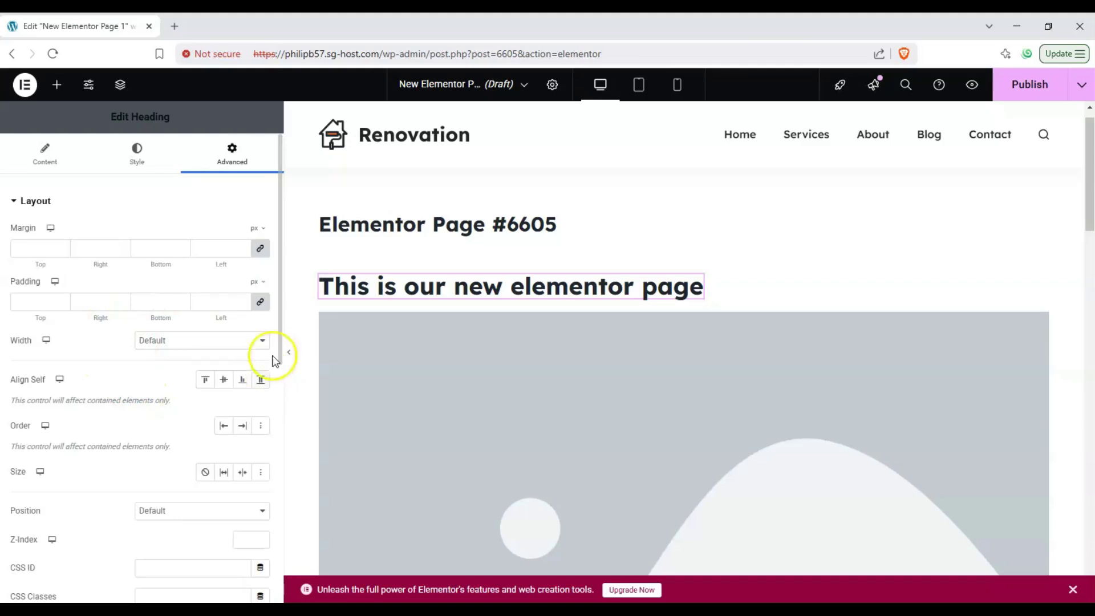
left_click(223, 379)
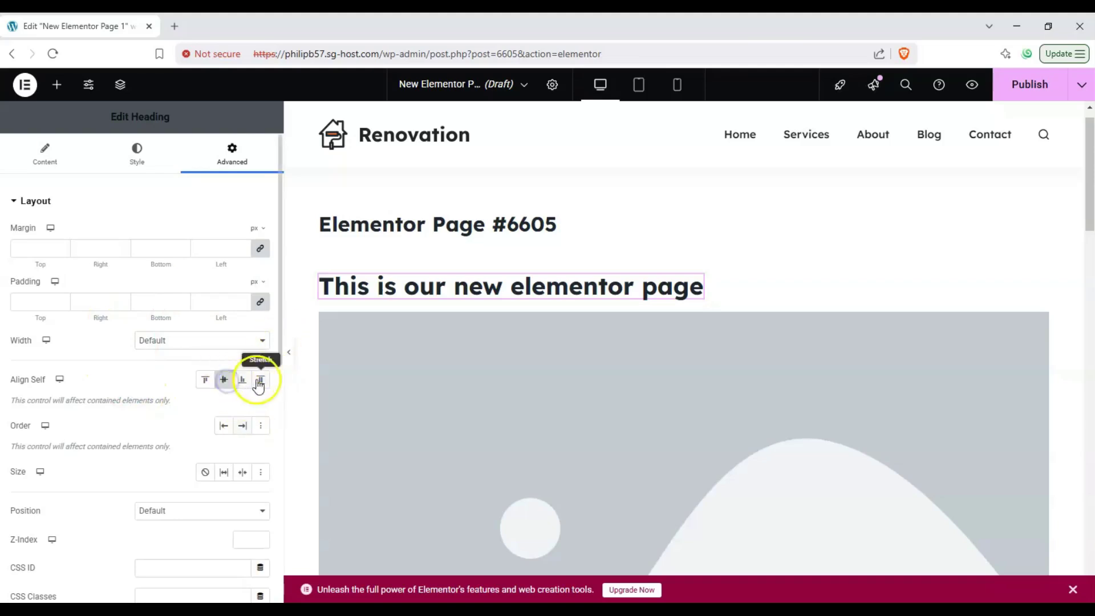
left_click(225, 472)
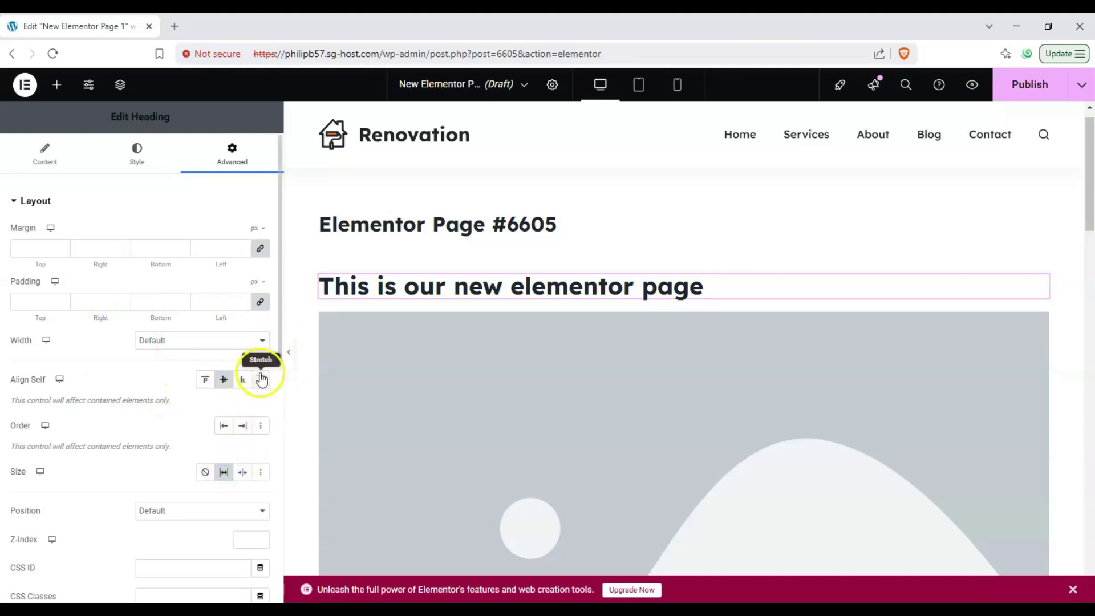
left_click(136, 153)
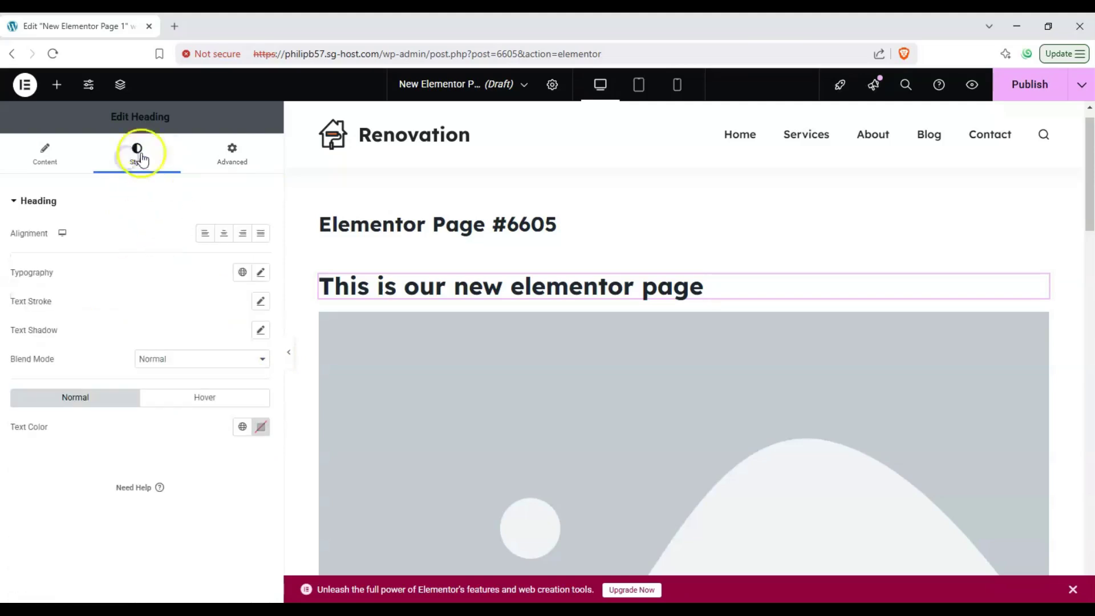
left_click(223, 234)
Swap the placeholder for the plant-filled Gemini lounge image from the Media Library
scroll(685, 365, "down", 2)
left_click(689, 351)
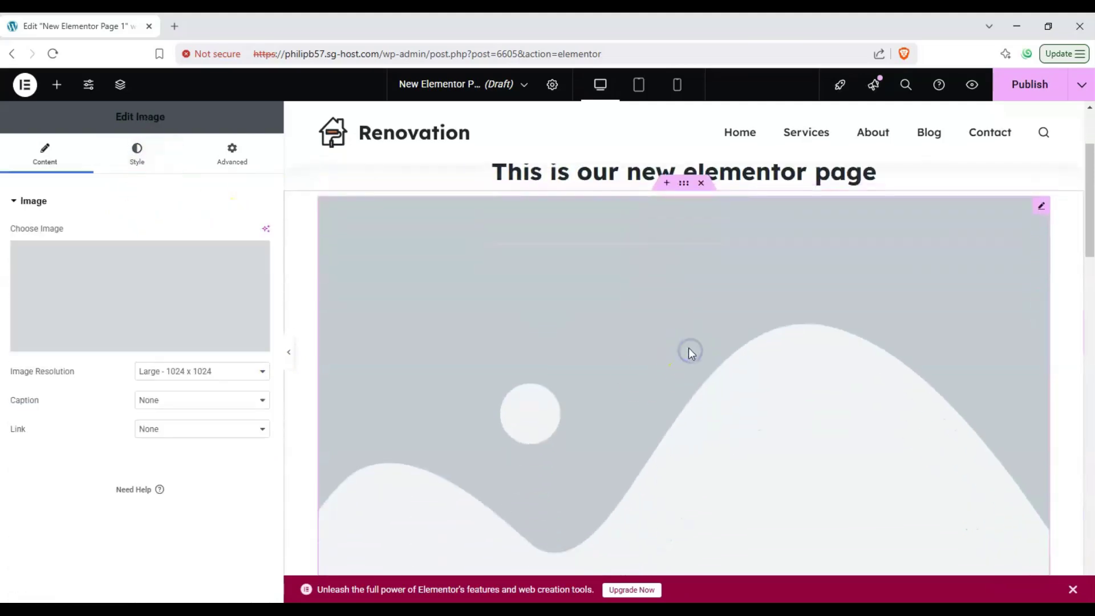
left_click(206, 301)
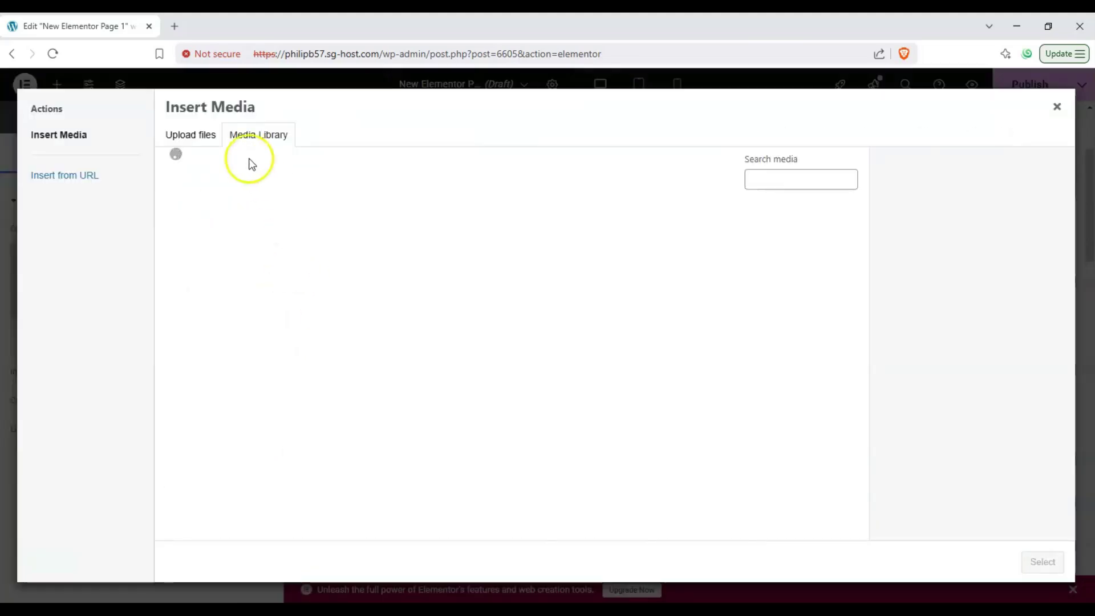
scroll(335, 276, "down", 5)
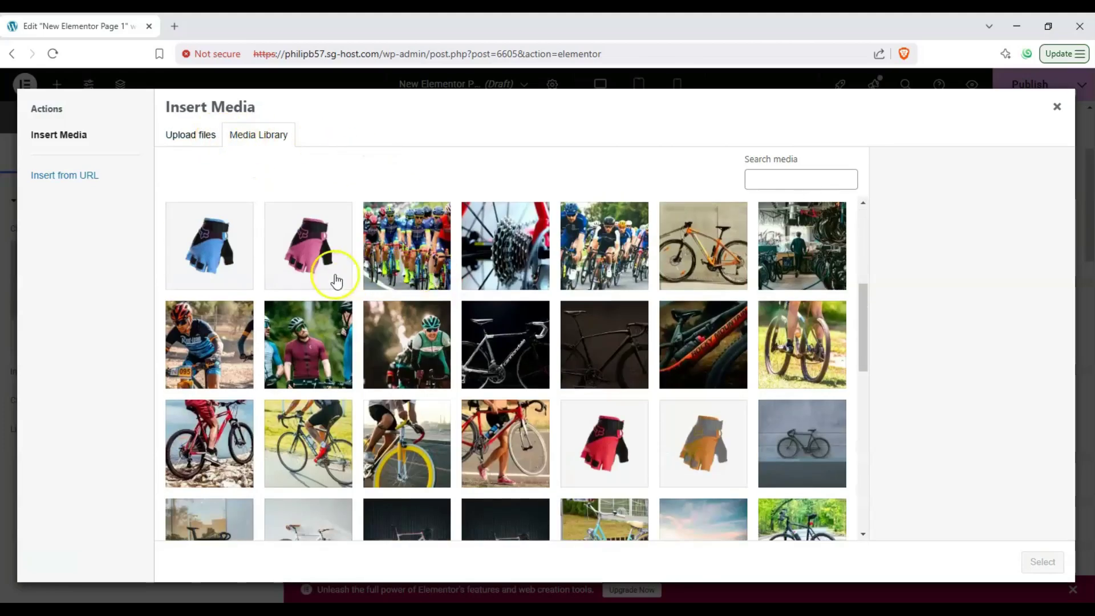
scroll(331, 281, "up", 1)
scroll(329, 281, "up", 3)
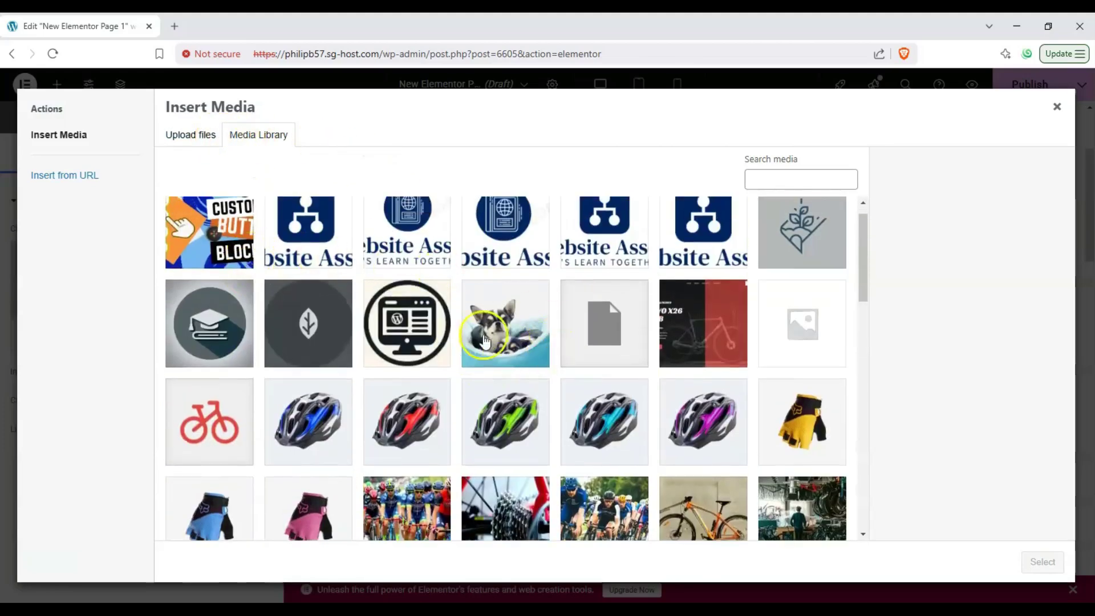
scroll(717, 417, "down", 8)
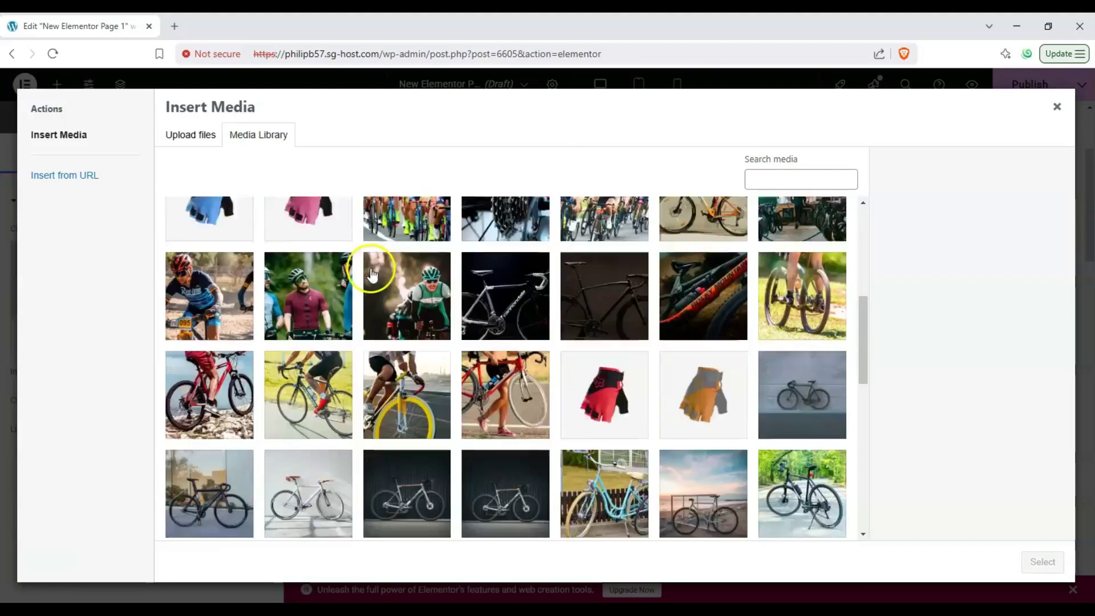
scroll(342, 268, "down", 5)
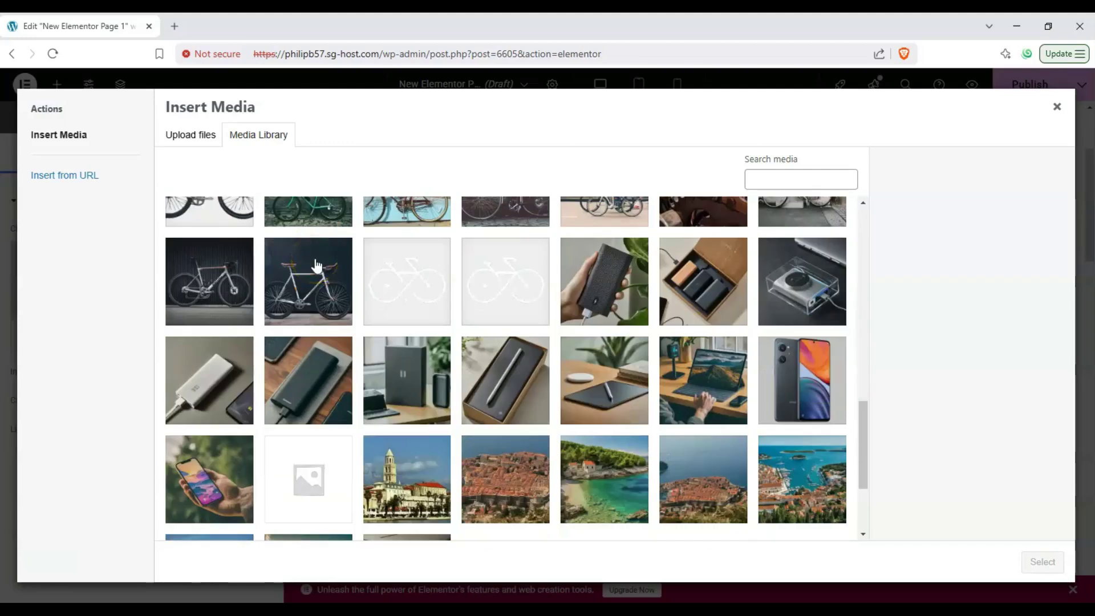
scroll(289, 371, "down", 3)
left_click(420, 425)
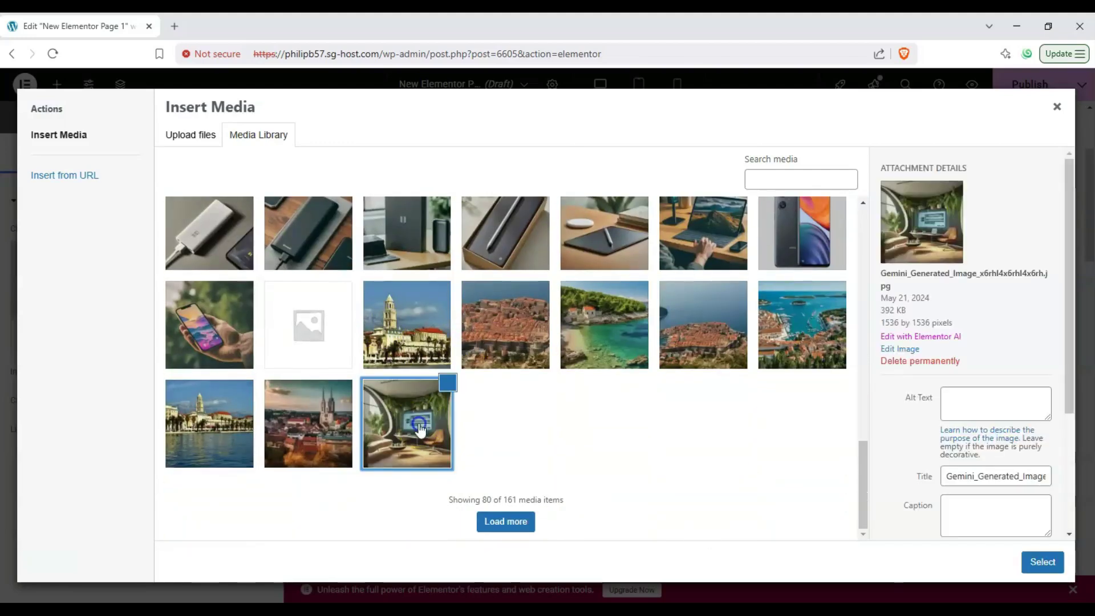
left_click(1043, 562)
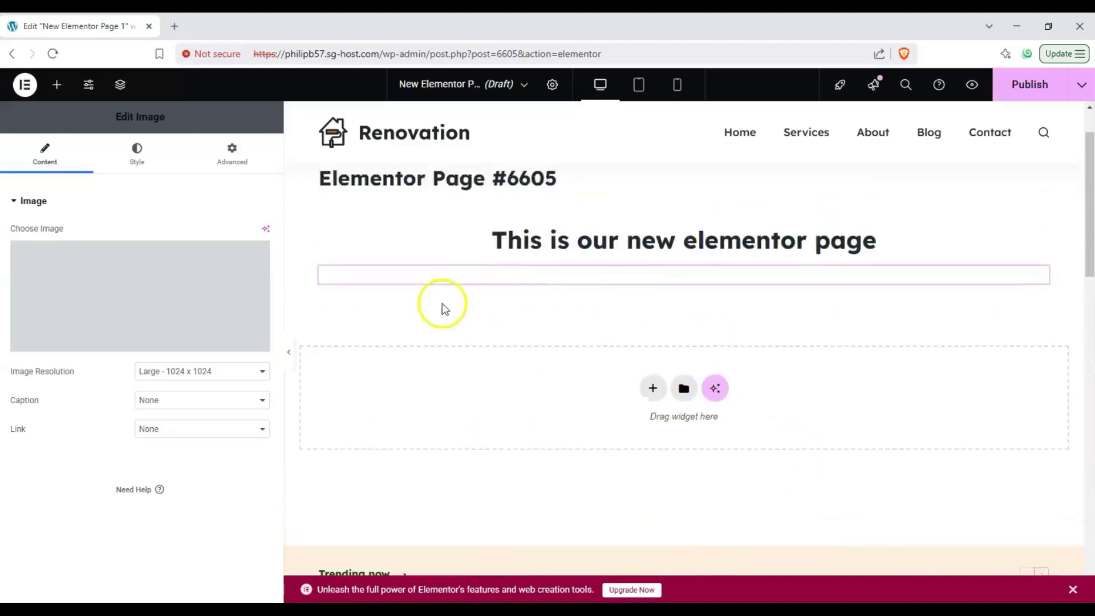
Open 'New Elementor Page 1' live at /new-elementor-page-1/ using View Page from the Publish options
scroll(330, 300, "down", 4)
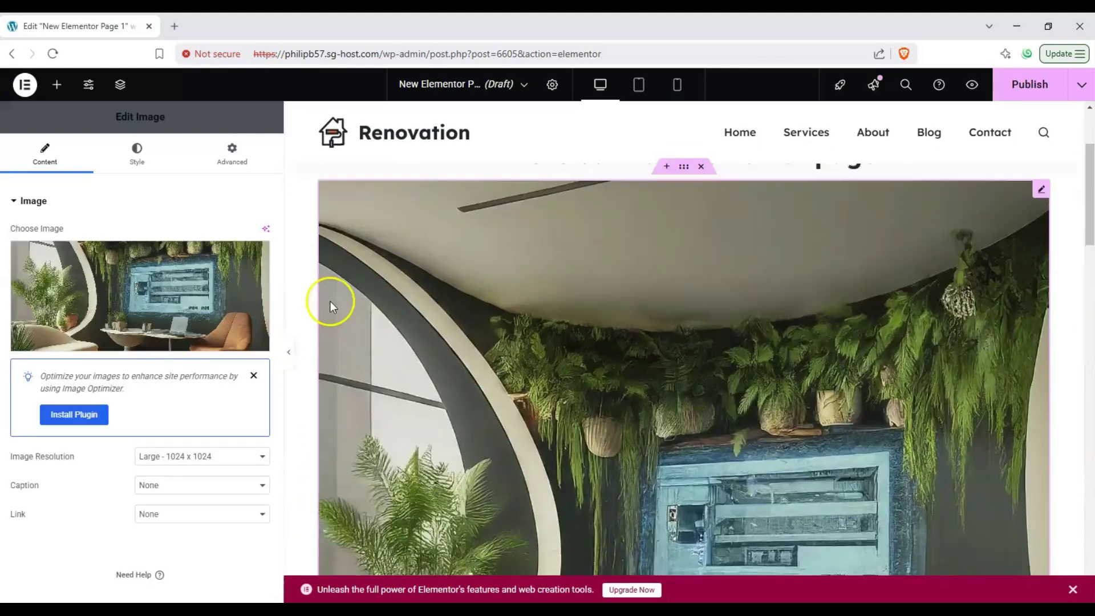
scroll(329, 302, "up", 4)
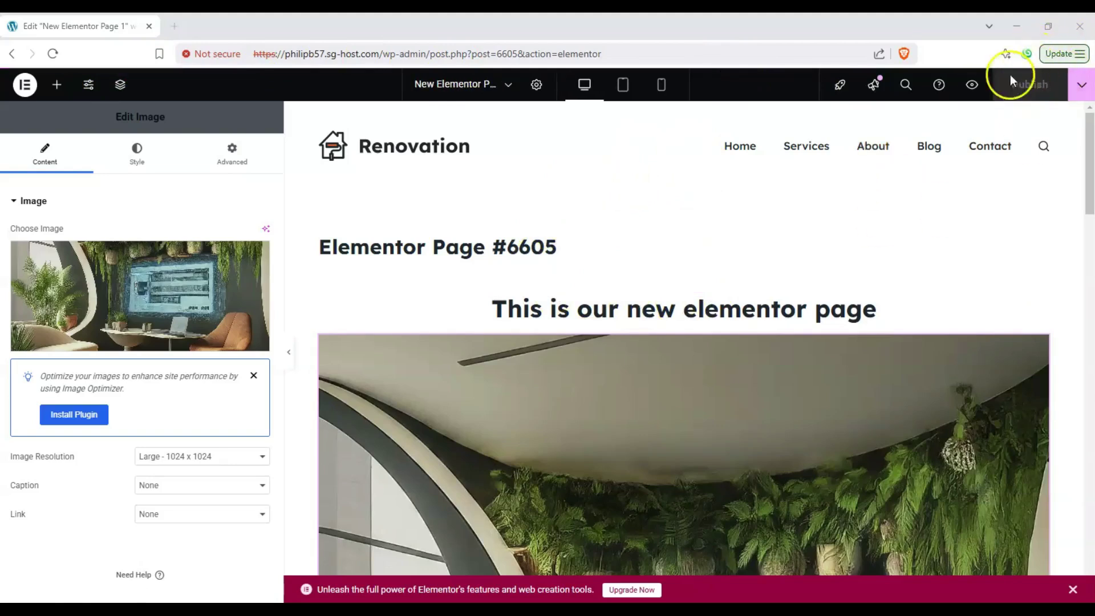
left_click(1084, 90)
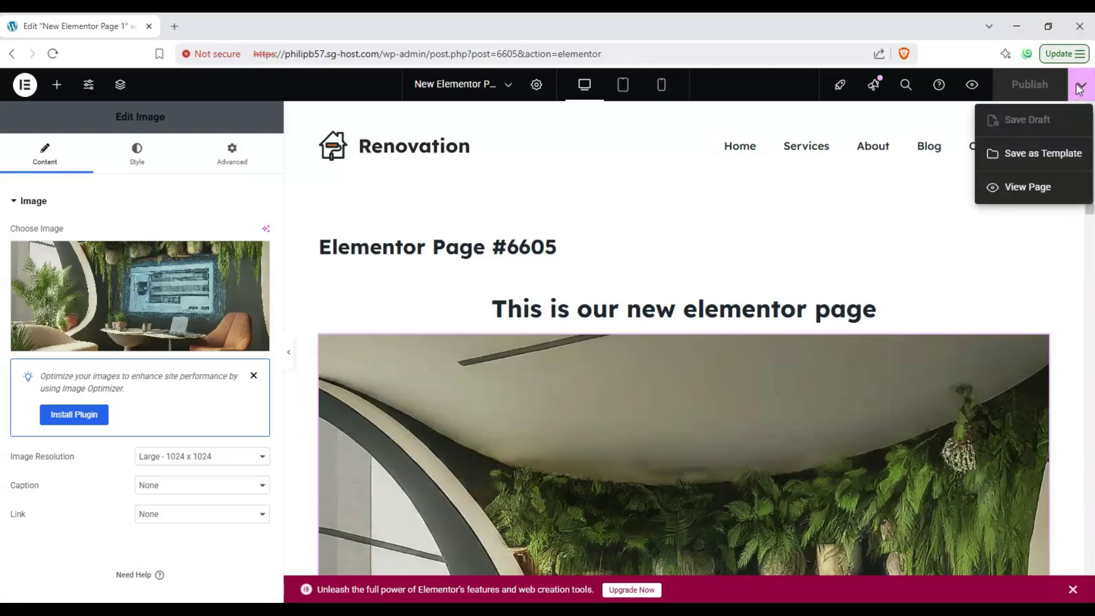
left_click(1030, 186)
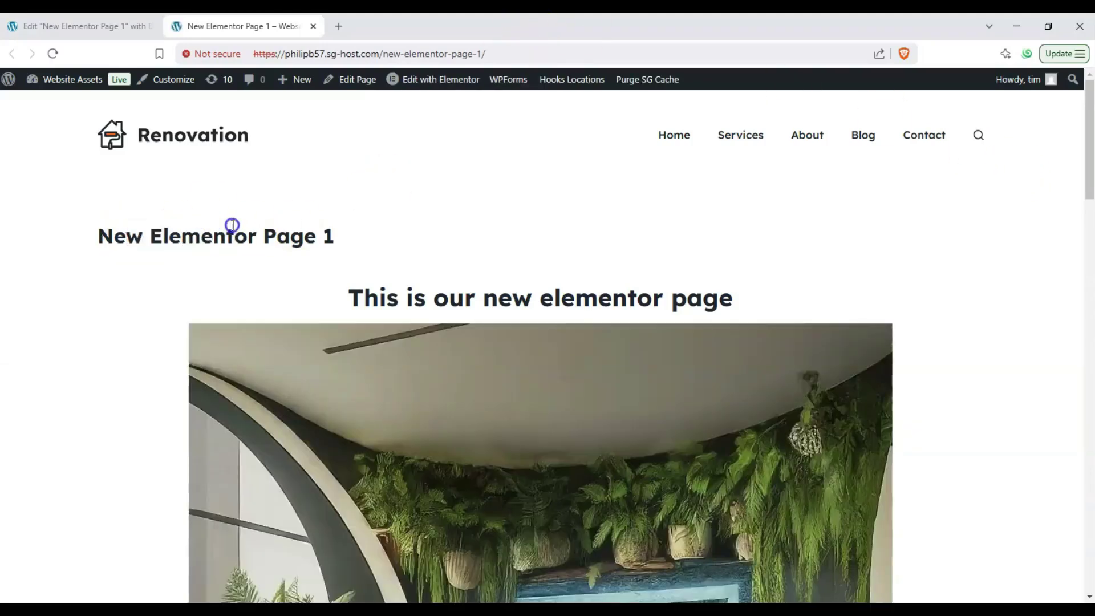
Scroll through the live page to check the centered heading and the plant-filled lounge image
scroll(213, 213, "down", 3)
scroll(472, 203, "up", 1)
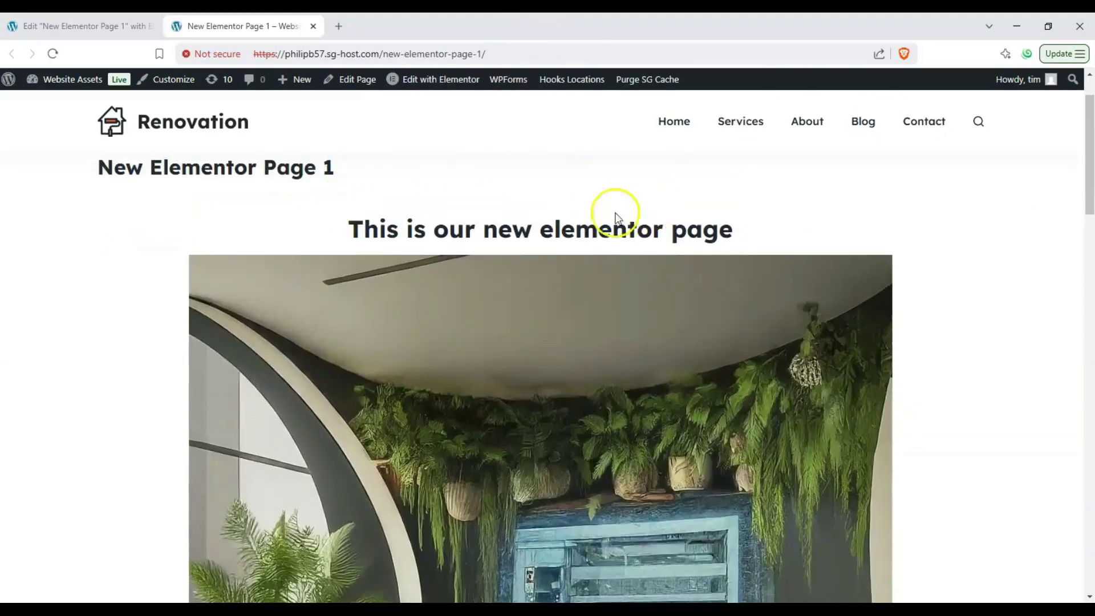
scroll(614, 217, "down", 9)
scroll(406, 203, "up", 8)
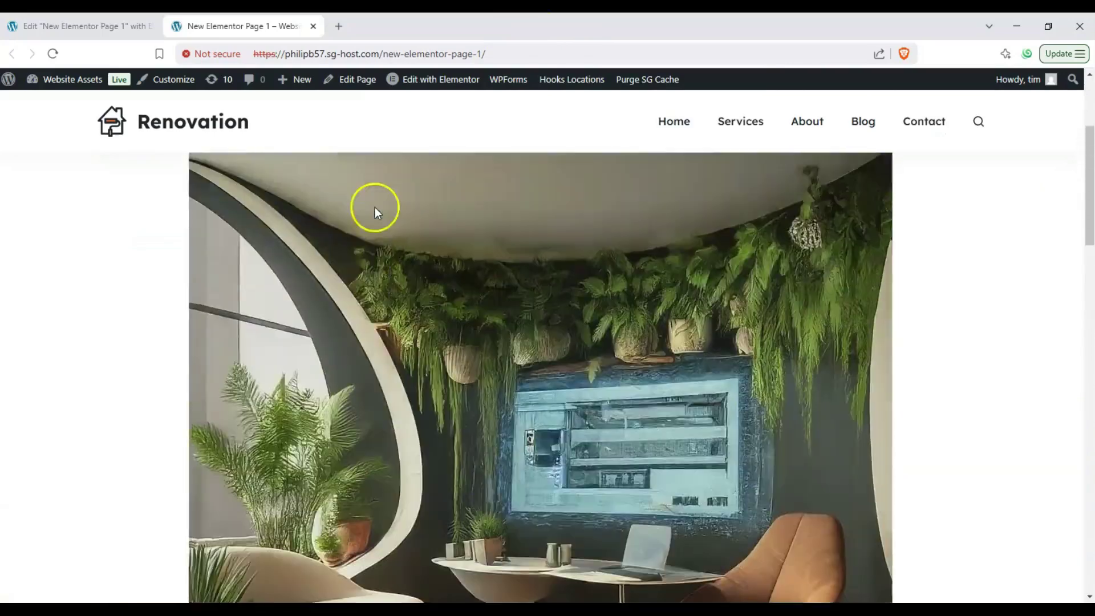
scroll(376, 214, "up", 3)
scroll(375, 213, "down", 2)
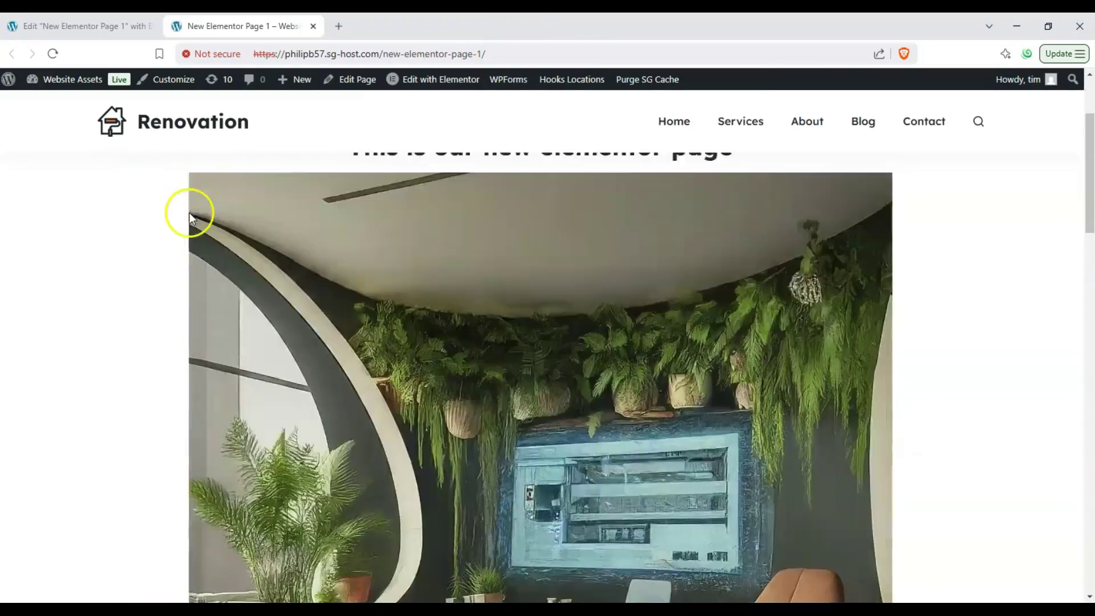
scroll(165, 219, "down", 2)
scroll(163, 220, "up", 4)
scroll(163, 222, "down", 4)
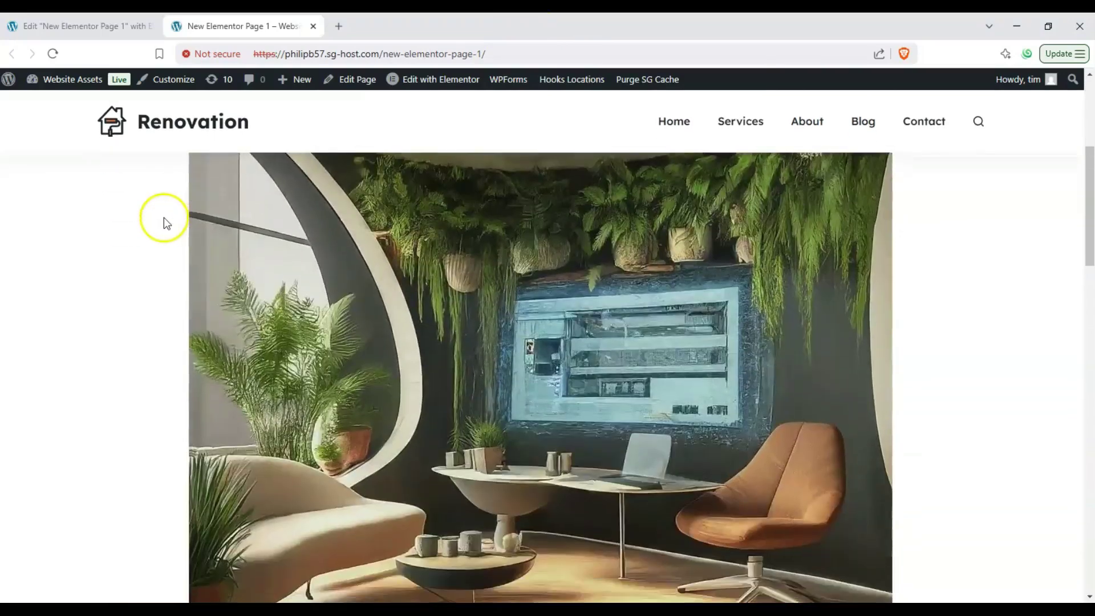
scroll(164, 219, "up", 3)
scroll(160, 220, "down", 2)
scroll(152, 221, "up", 2)
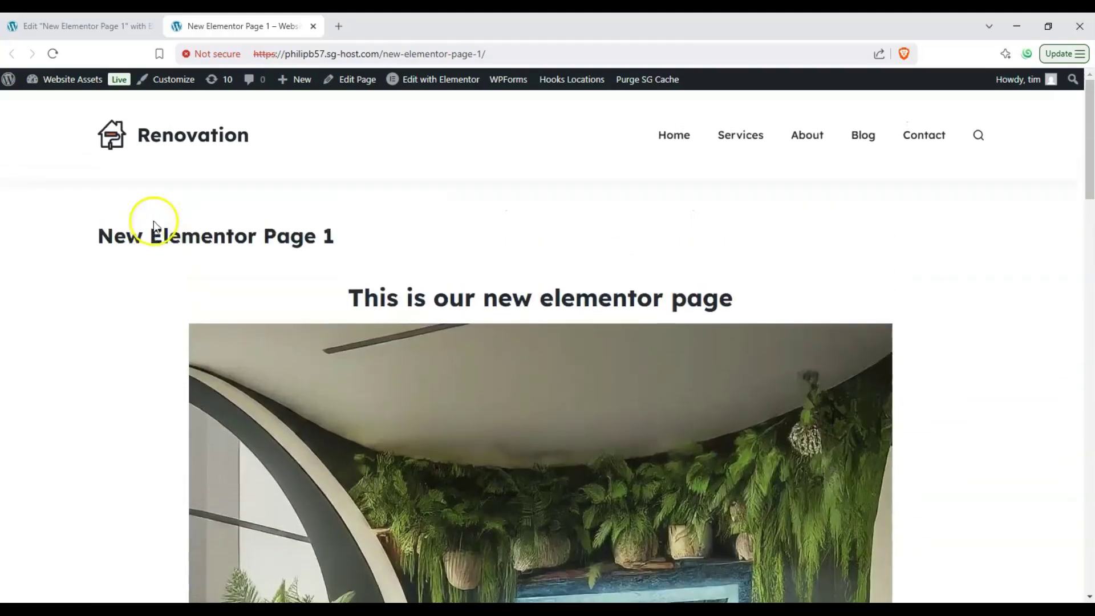
scroll(142, 221, "down", 2)
scroll(131, 222, "up", 1)
scroll(132, 223, "down", 1)
scroll(131, 222, "up", 2)
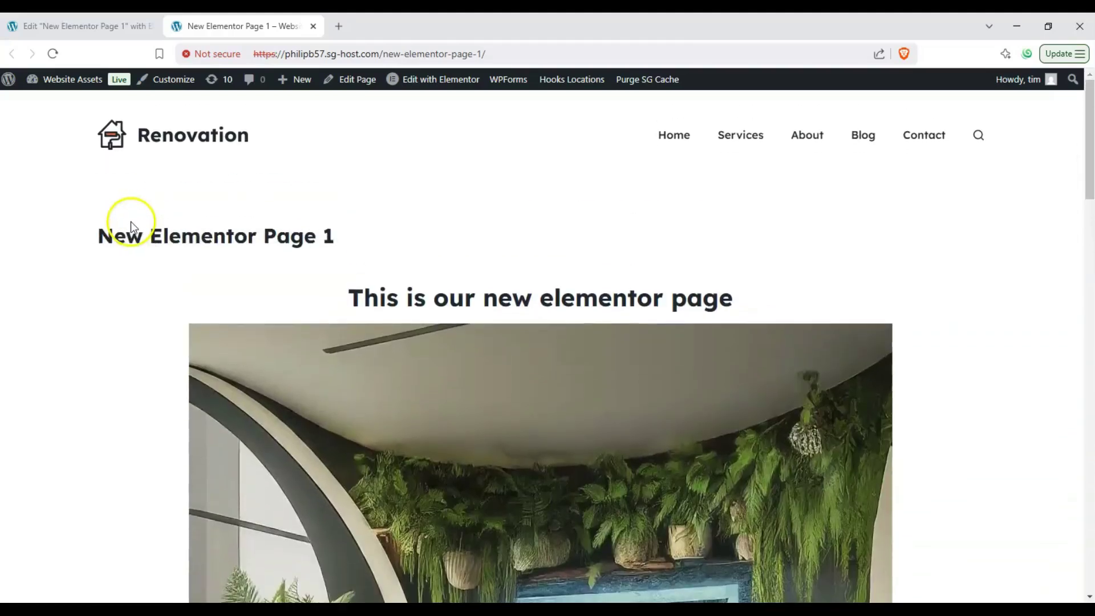
scroll(131, 223, "down", 2)
scroll(132, 223, "up", 2)
scroll(132, 224, "down", 1)
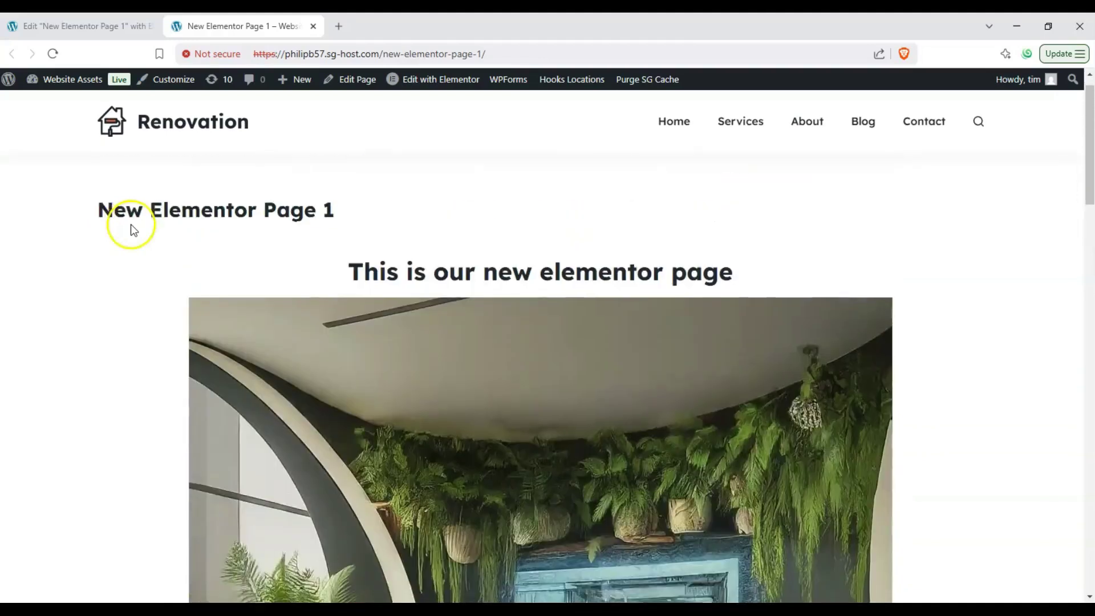
scroll(131, 225, "up", 1)
scroll(131, 224, "down", 1)
scroll(131, 224, "up", 1)
scroll(130, 224, "down", 3)
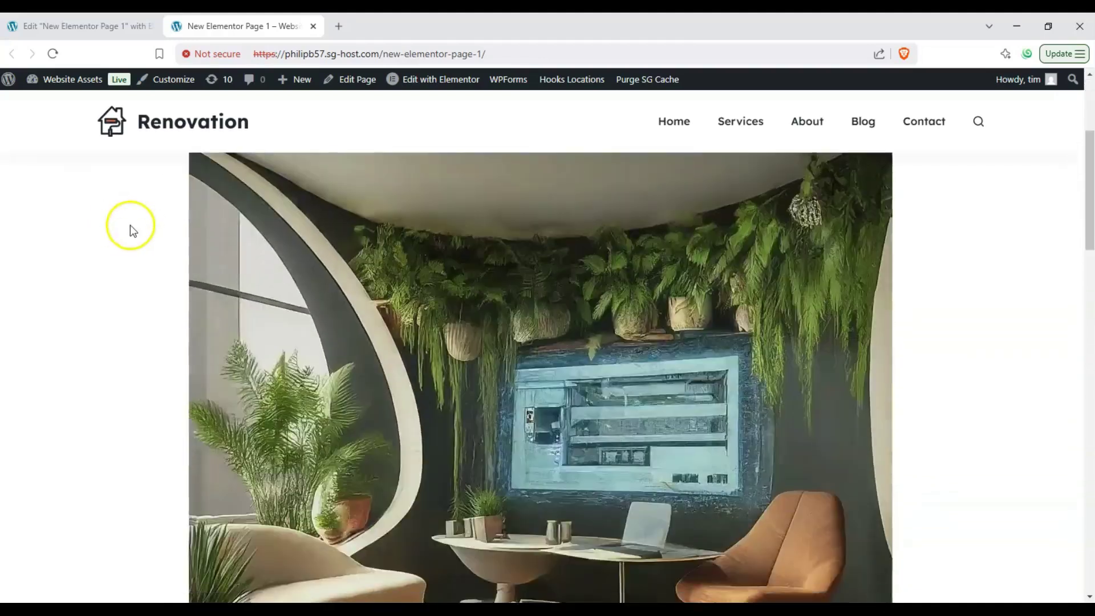
scroll(130, 224, "up", 3)
scroll(130, 224, "down", 1)
scroll(131, 225, "up", 1)
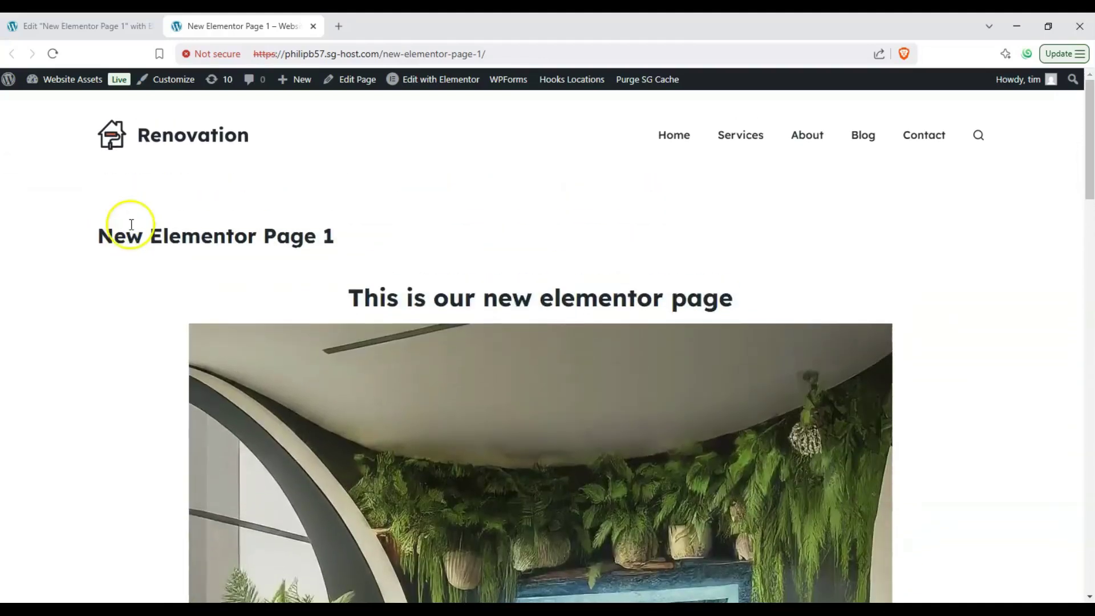